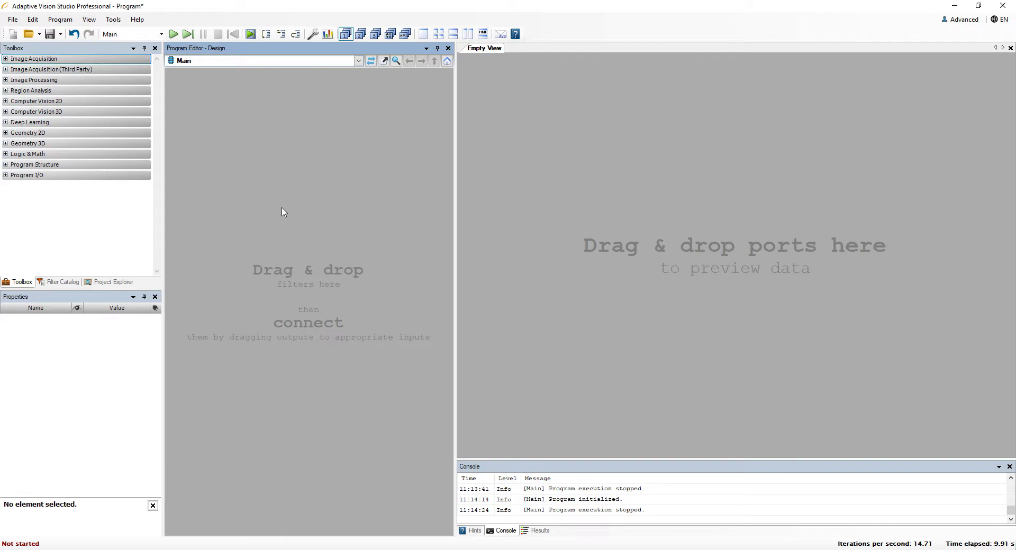
Step: Add a Synchronous GigEVision_GrabImage filter to the program
left_click(106, 59)
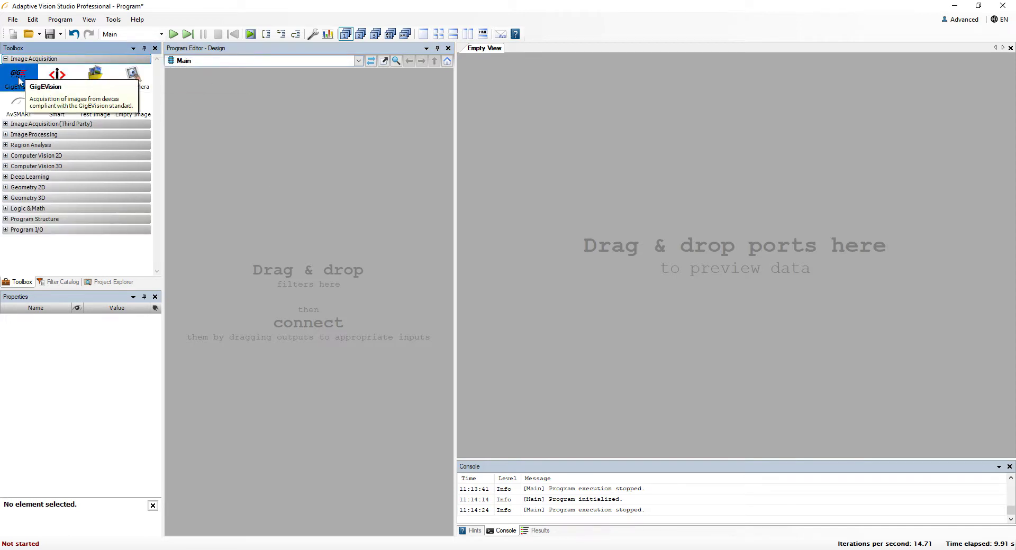
left_click_drag(19, 79, 231, 114)
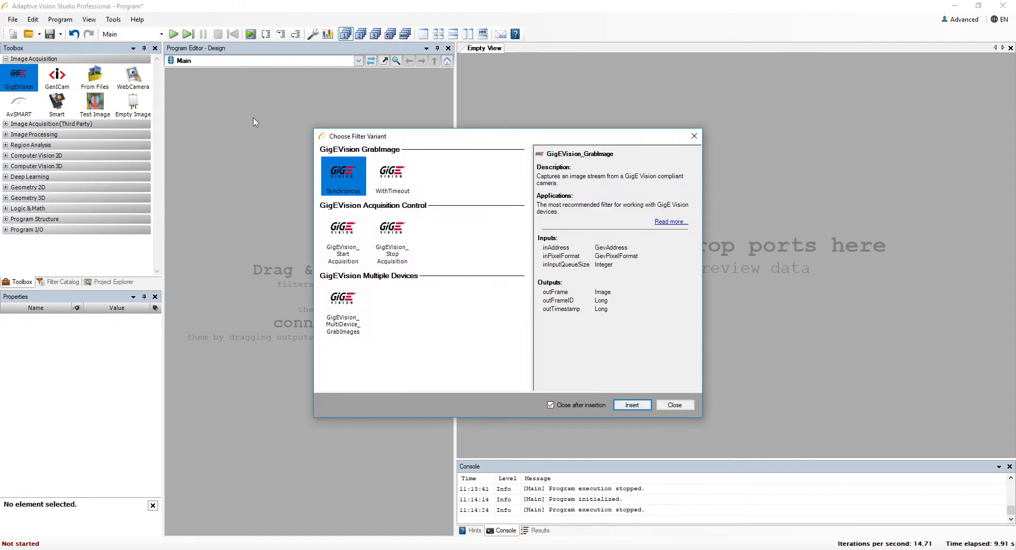
double_click(344, 173)
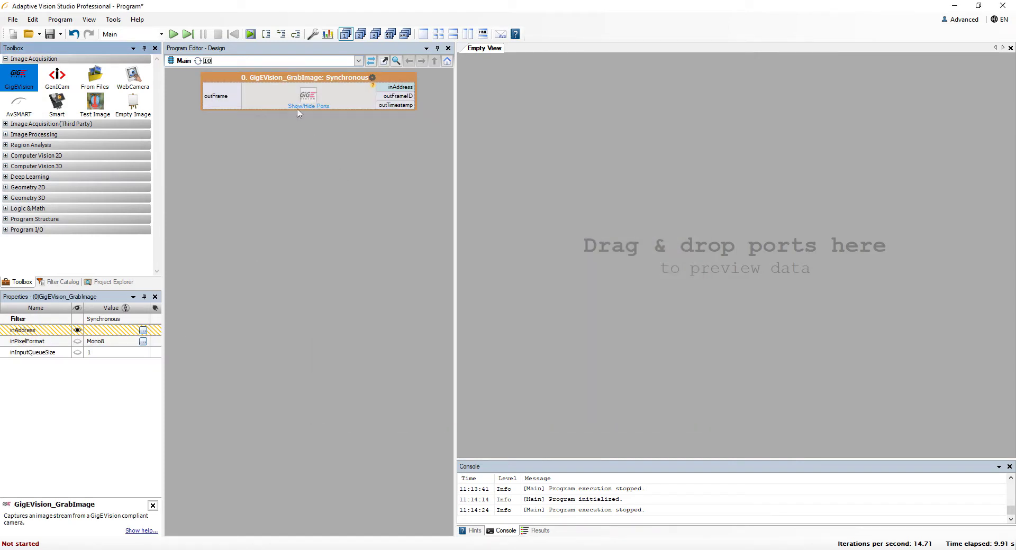
Step: Set inAddress to the Basler acA2500-14gm camera, run, and preview the live outFrame
left_click(141, 330)
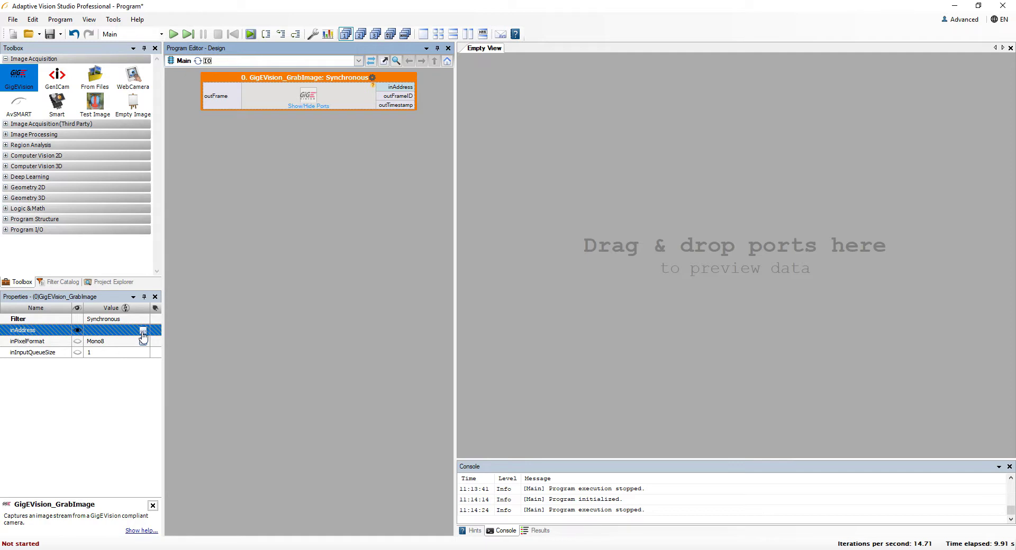
left_click(142, 331)
left_click(337, 255)
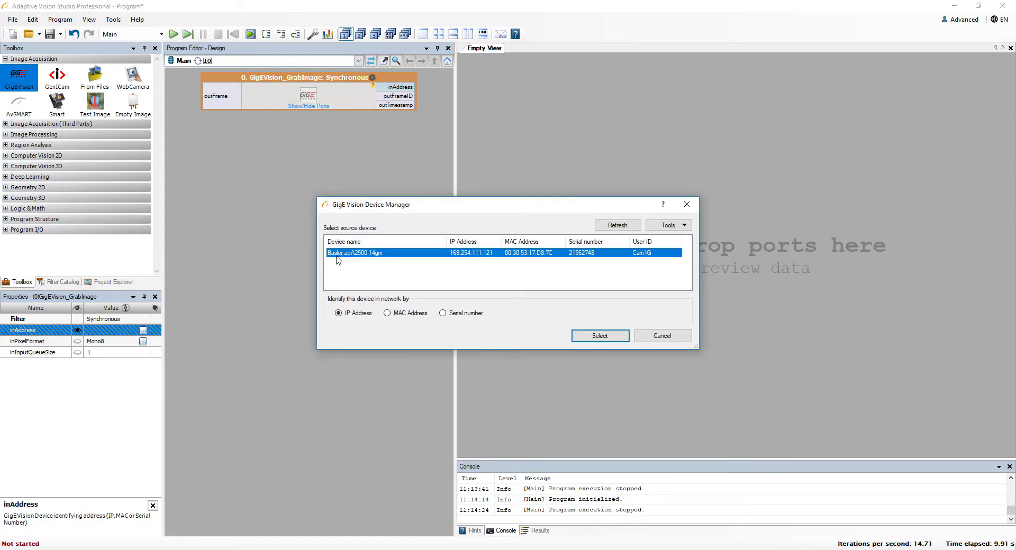
left_click(588, 338)
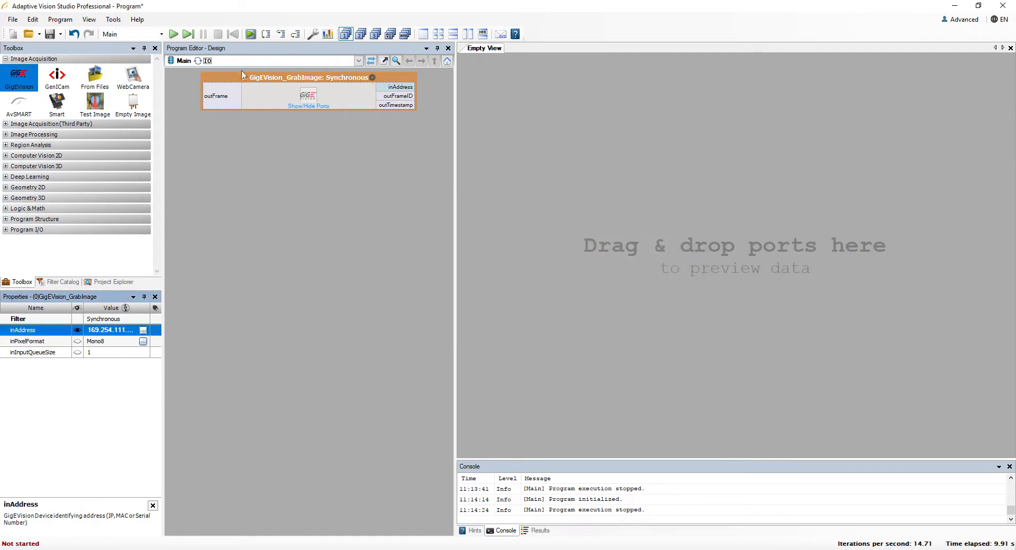
left_click(173, 34)
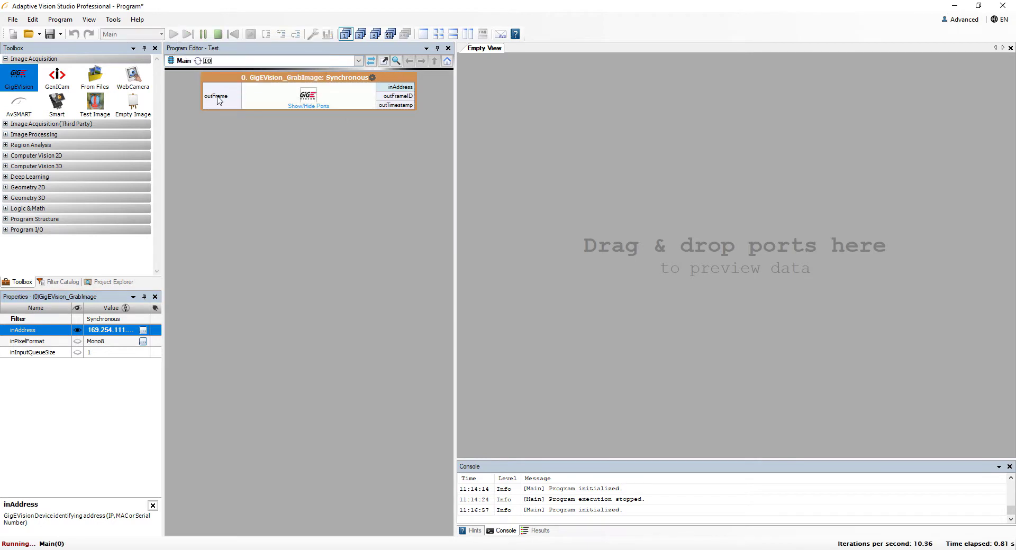
left_click_drag(219, 101, 598, 146)
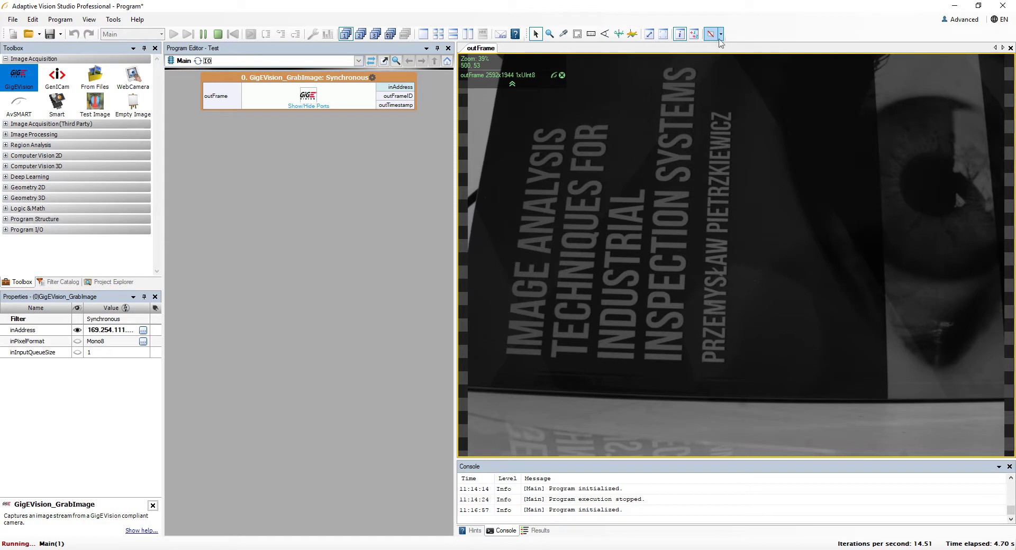
Step: Stop the program and pan around the captured outFrame image
left_click(218, 35)
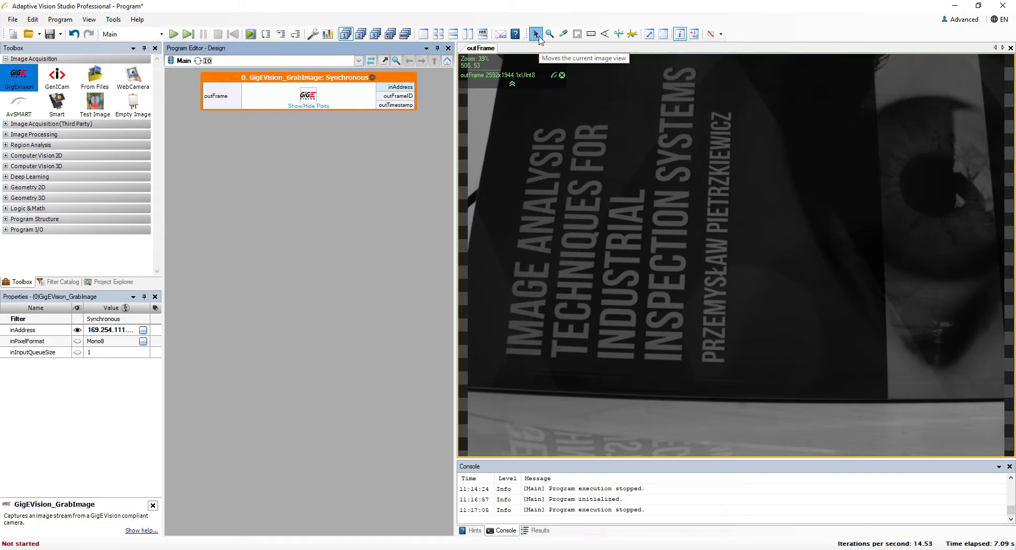
left_click(536, 34)
scroll(669, 222, "up", 3)
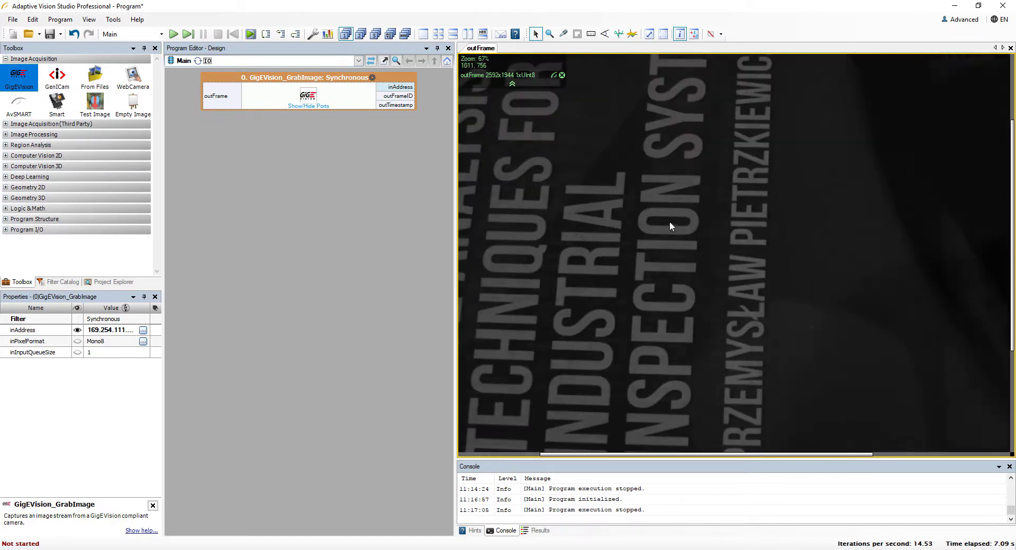
left_click_drag(506, 330, 629, 253)
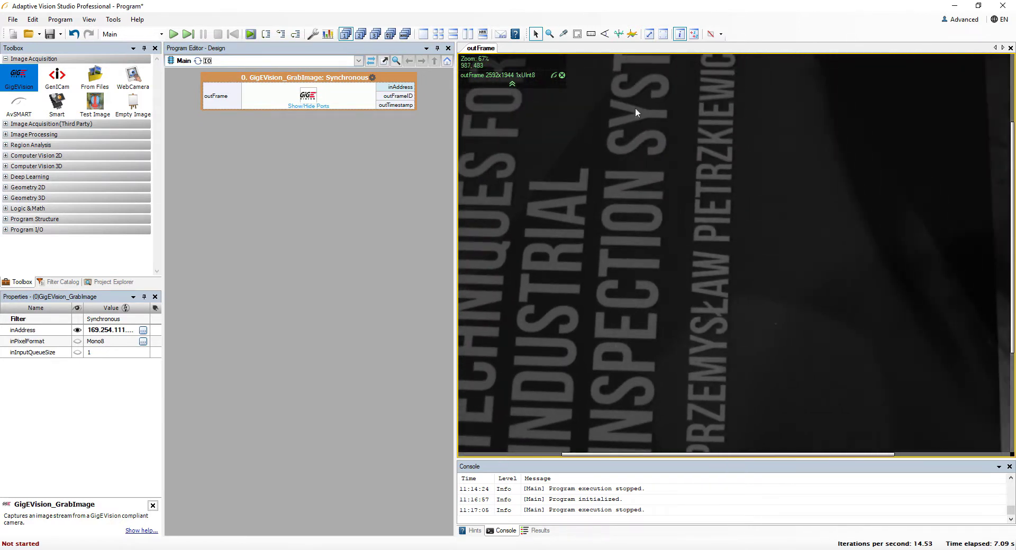
left_click_drag(636, 107, 650, 127)
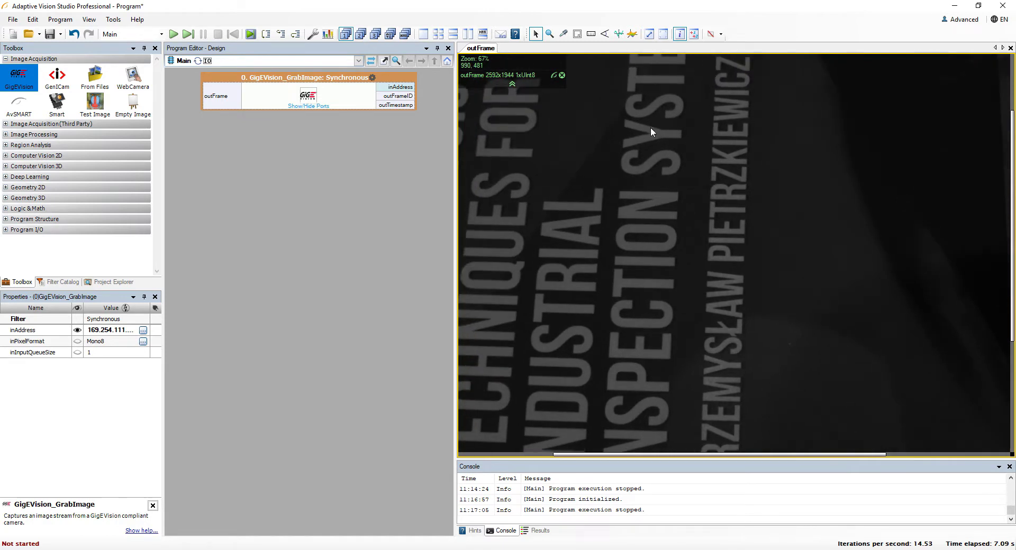
Step: Zoom in three steps on the book-cover lettering, then zoom back out
left_click(551, 33)
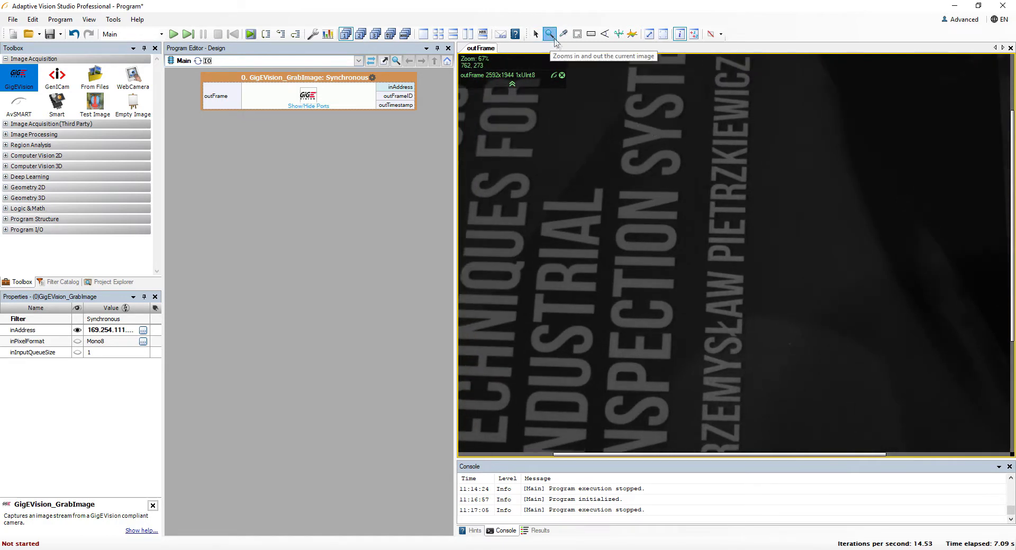
left_click(641, 218)
left_click(641, 218)
left_click(641, 219)
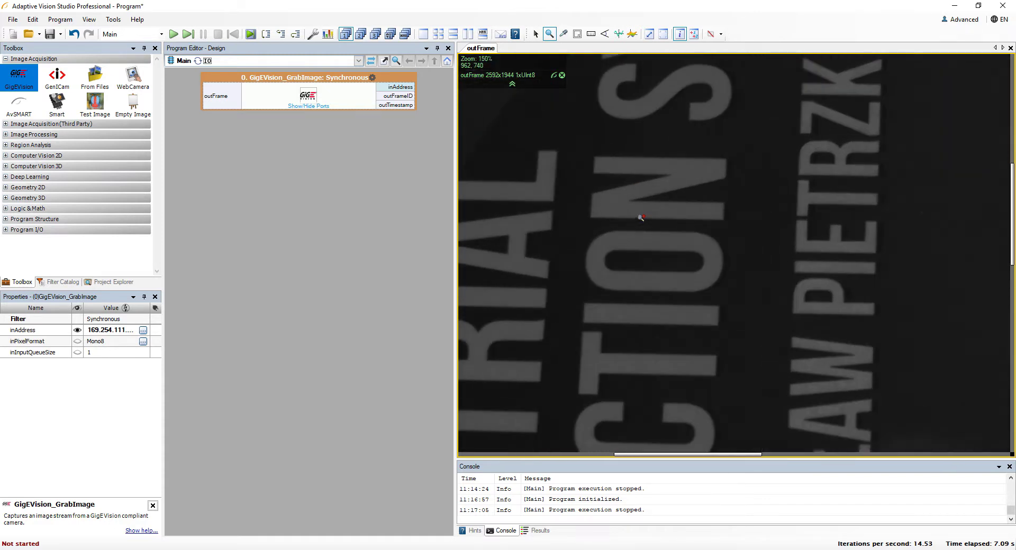
right_click(641, 219)
right_click(640, 215)
right_click(637, 214)
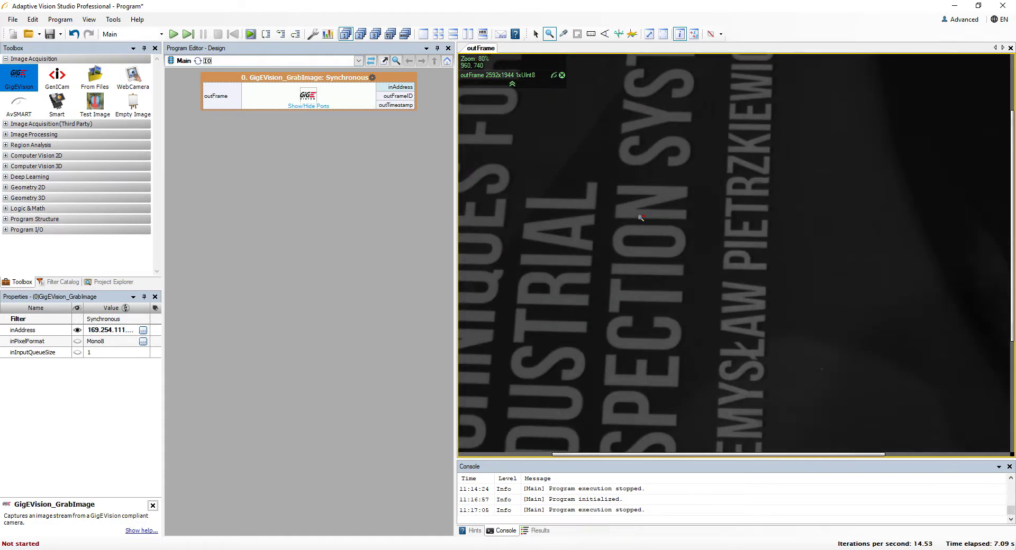
right_click(634, 209)
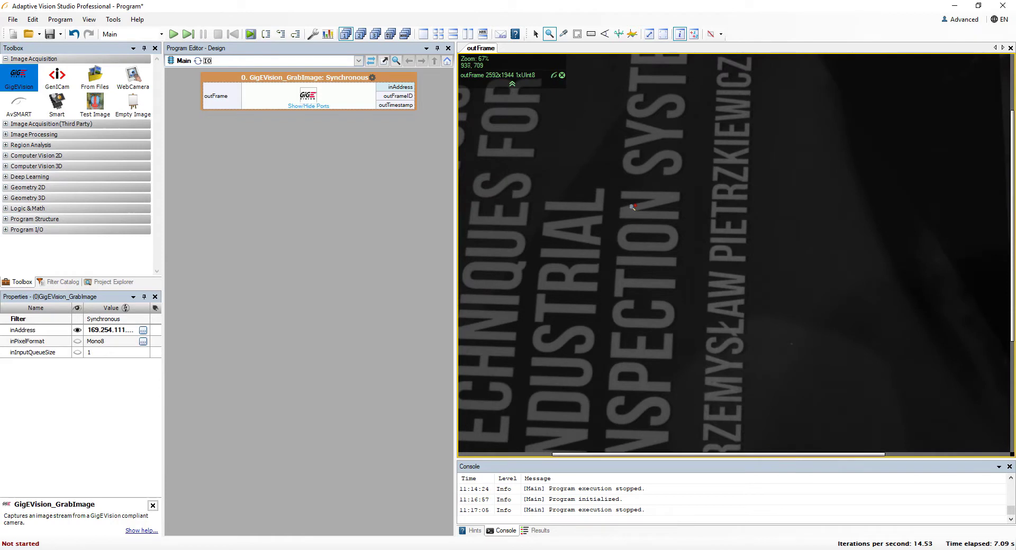
Step: Sample a pixel on the camera image to read its value V:21
left_click(563, 34)
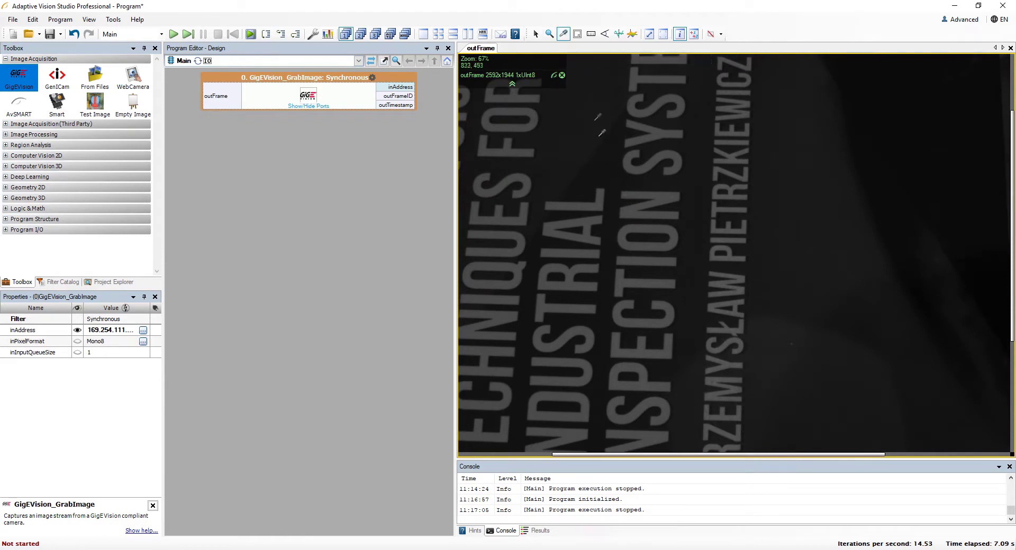
left_click(602, 193)
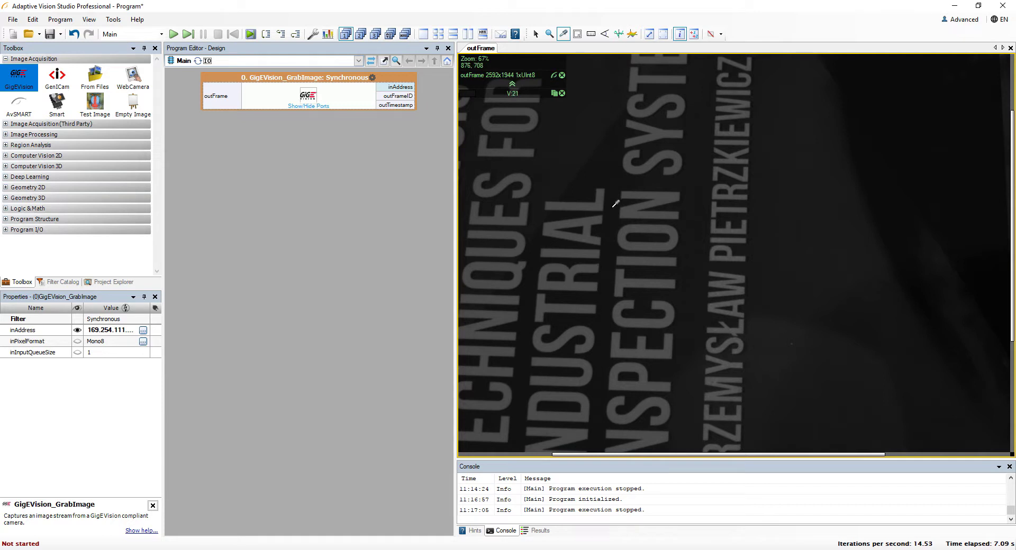
scroll(615, 204, "down", 3)
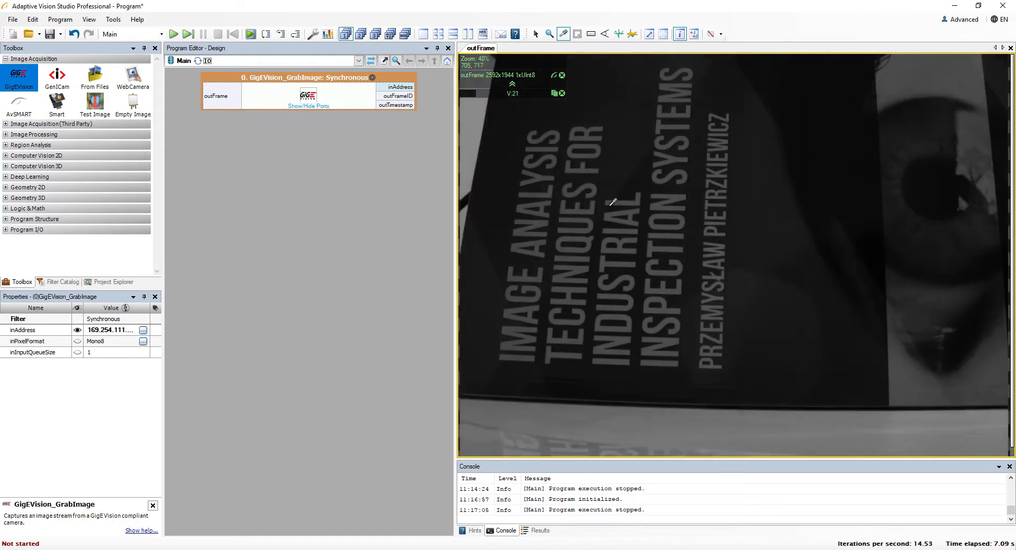
scroll(612, 202, "up", 1)
scroll(610, 202, "up", 2)
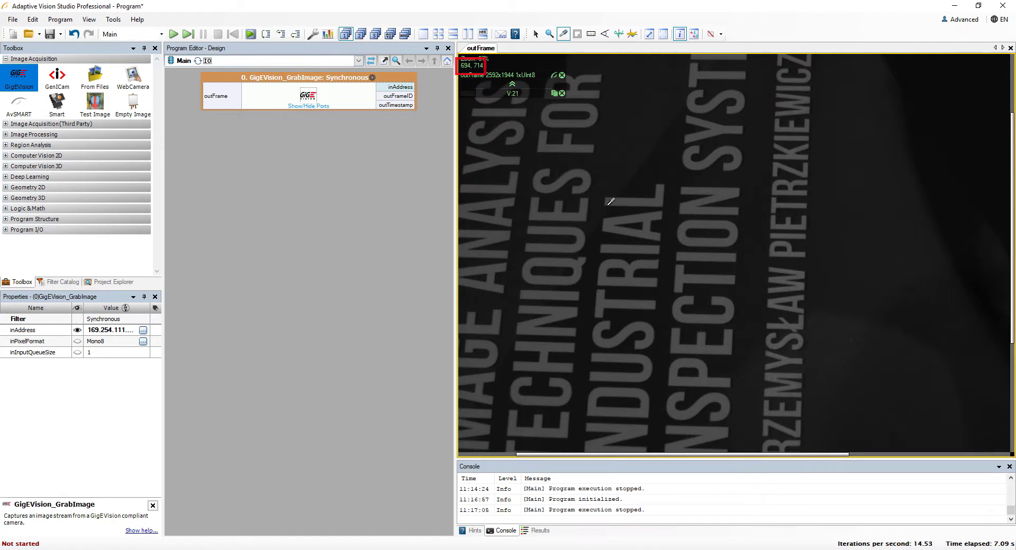
left_click_drag(640, 182, 474, 267)
left_click_drag(560, 311, 588, 172)
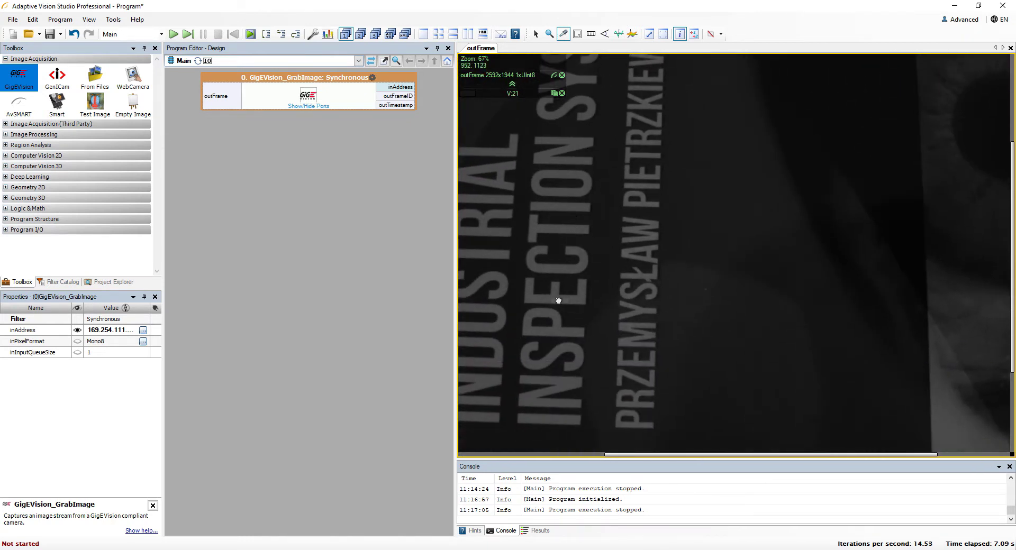
left_click_drag(567, 295, 677, 294)
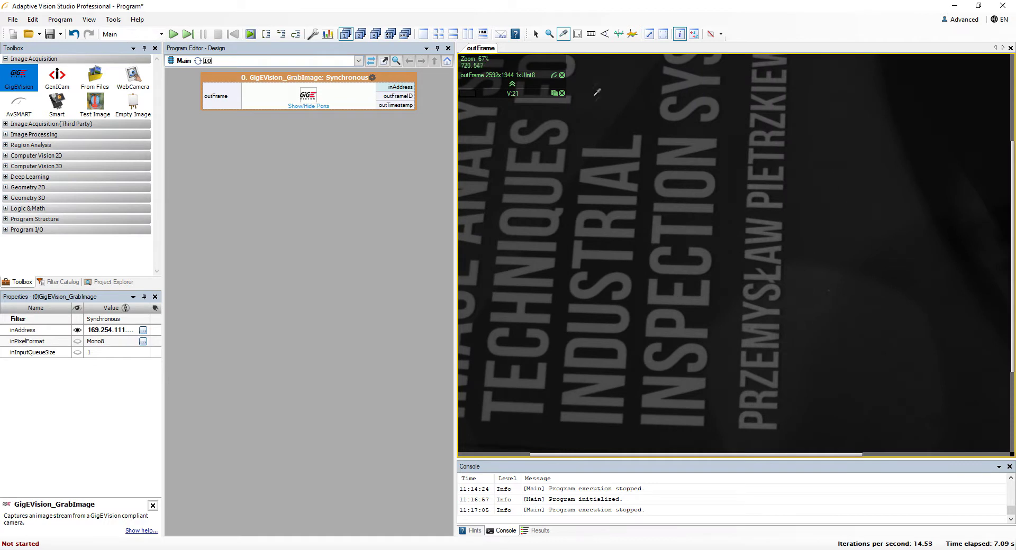
Step: Measure a rectangular region over the lettering and a horizontal distance below the text
left_click(577, 35)
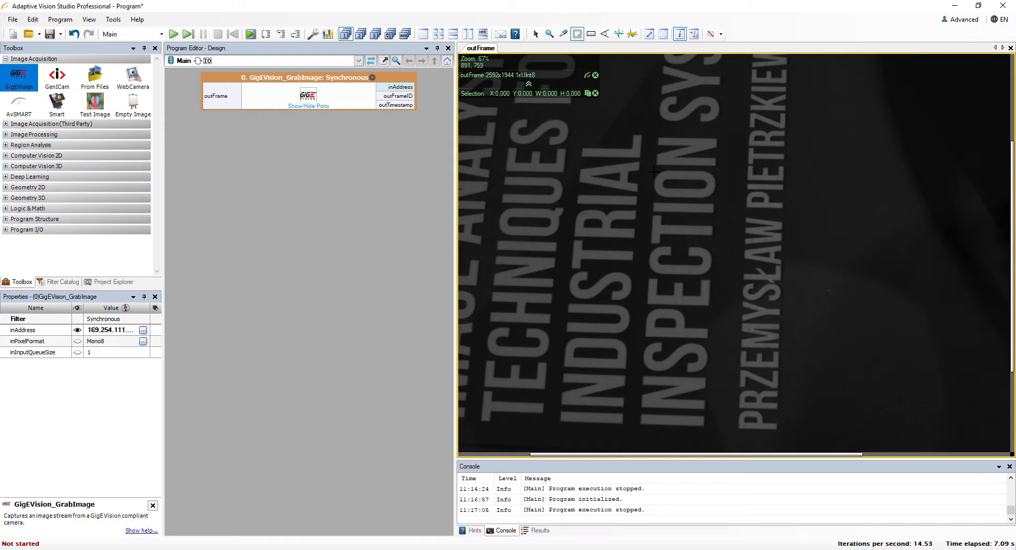
left_click_drag(651, 168, 715, 198)
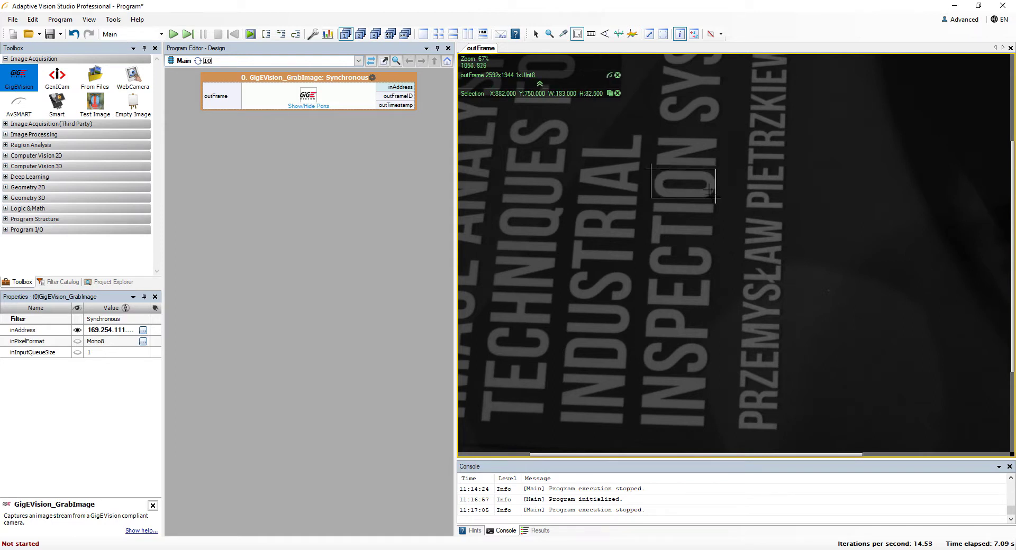
left_click(592, 34)
left_click_drag(642, 423, 705, 425)
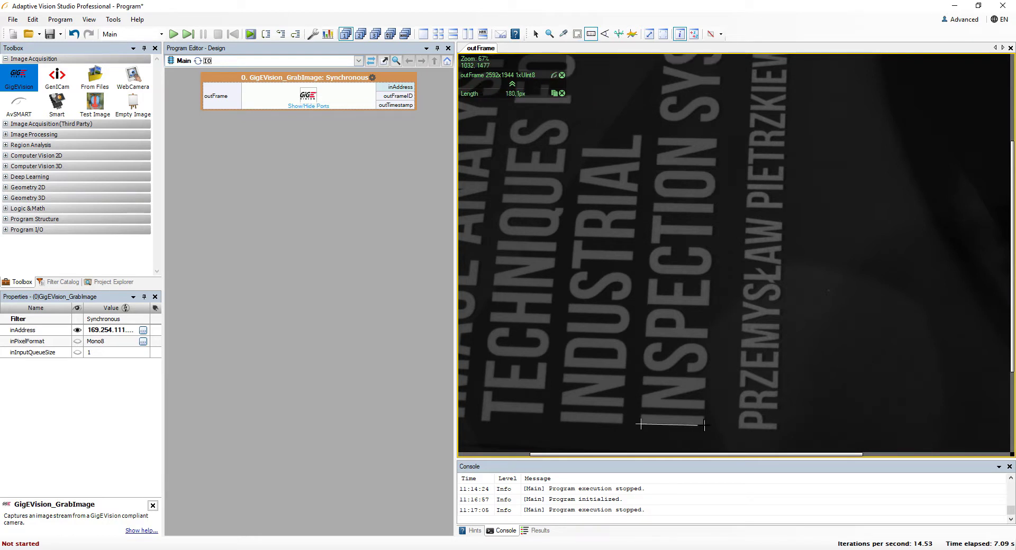
Step: Measure the angle of about 89.1° at the book's bottom corner
left_click(605, 34)
scroll(624, 313, "down", 1)
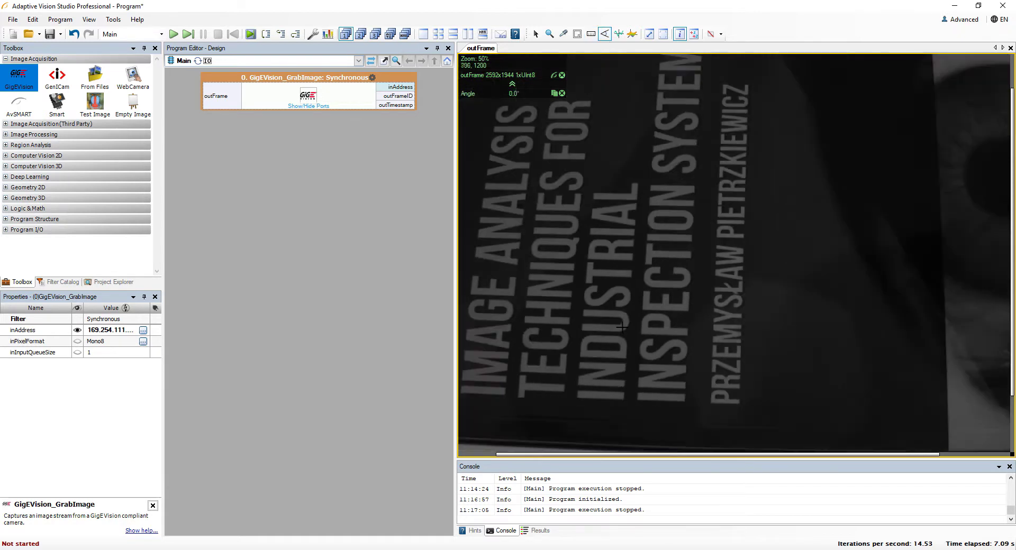
left_click(554, 93)
scroll(850, 334, "down", 1)
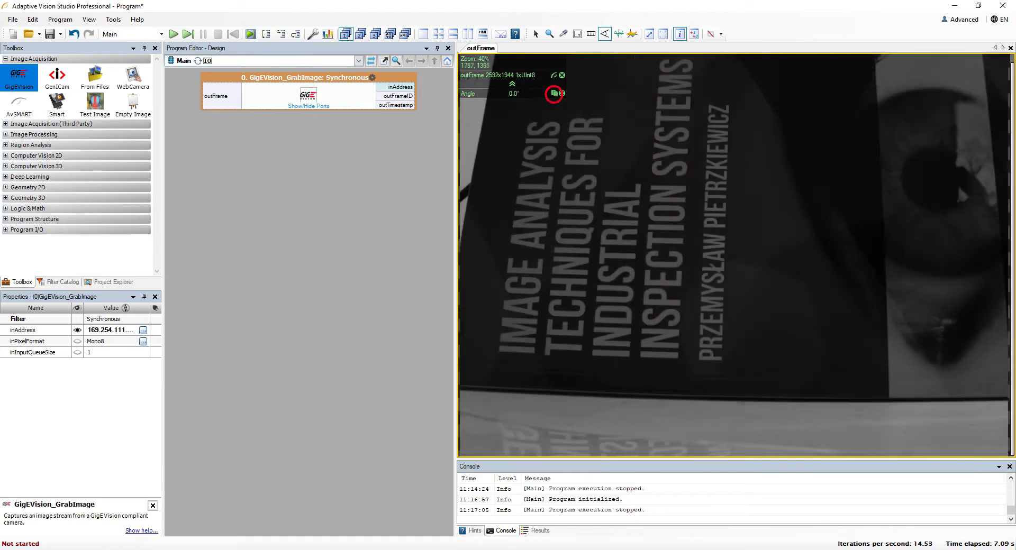
scroll(849, 349, "up", 2)
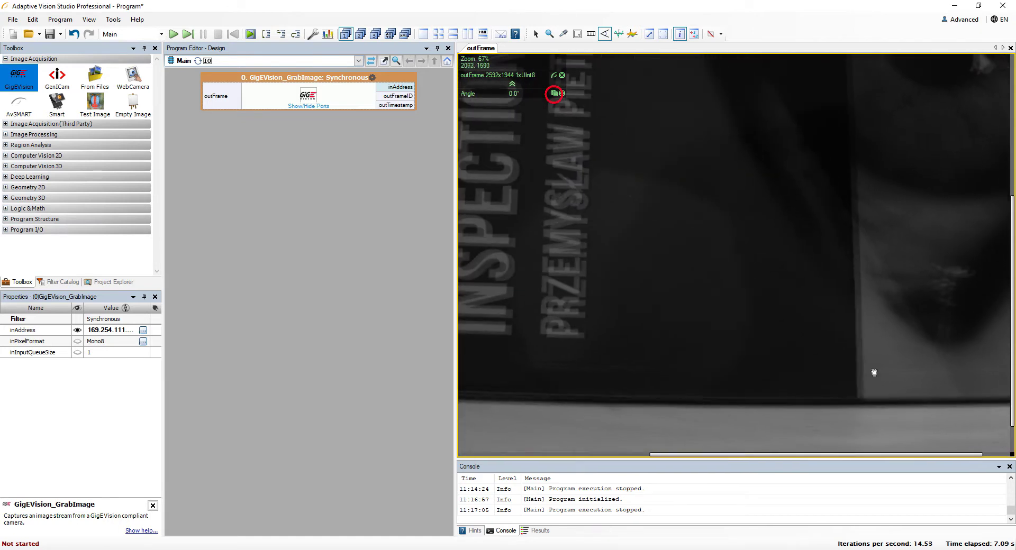
left_click_drag(857, 337, 925, 396)
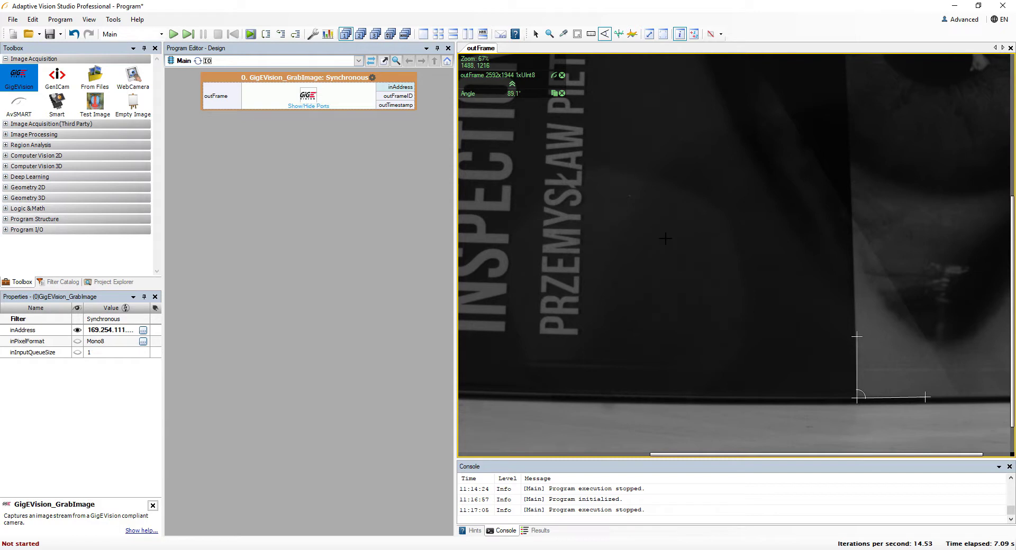
Step: Draw an intensity profile line across the cover lettering, then close its graph
left_click(619, 34)
scroll(601, 240, "down", 2)
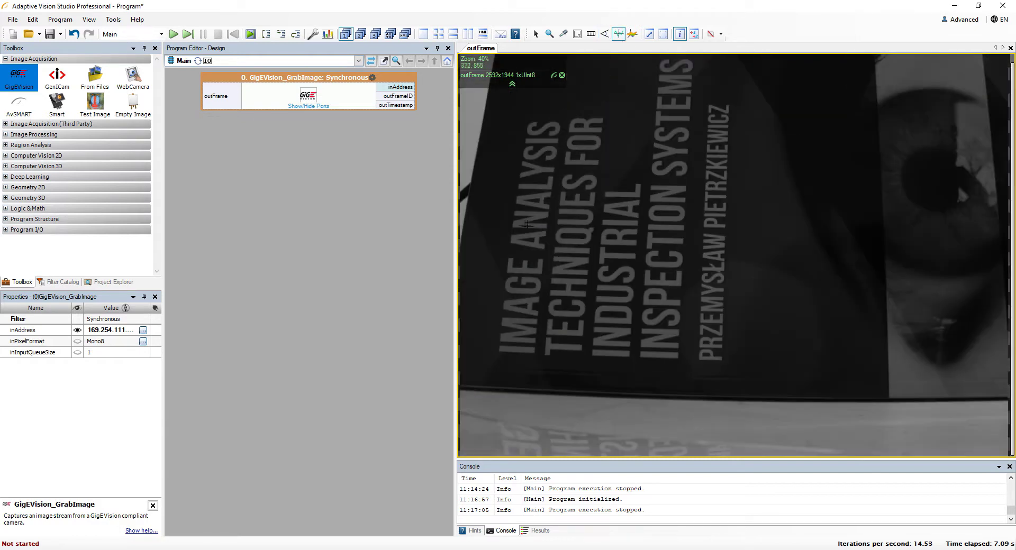
left_click_drag(497, 217, 741, 232)
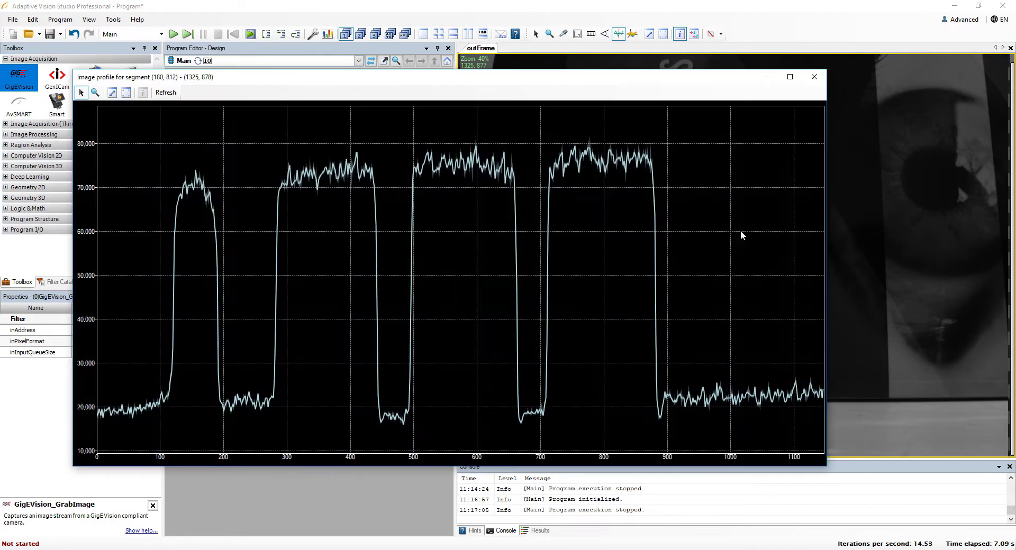
left_click(807, 77)
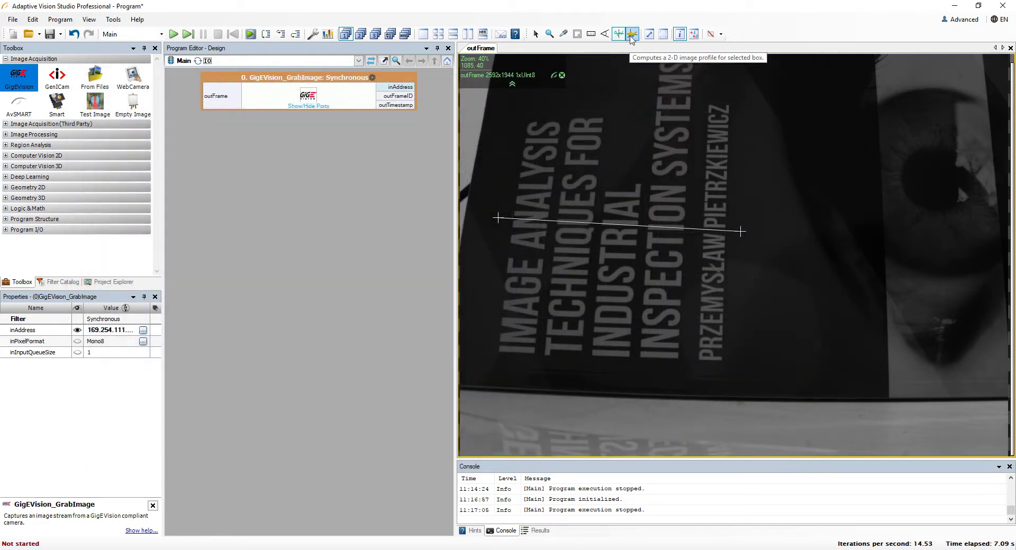
Step: Mark a box over 'INDUSTRIAL' for a 3-D profile, raise convexity, rotate it, and close
left_click(631, 37)
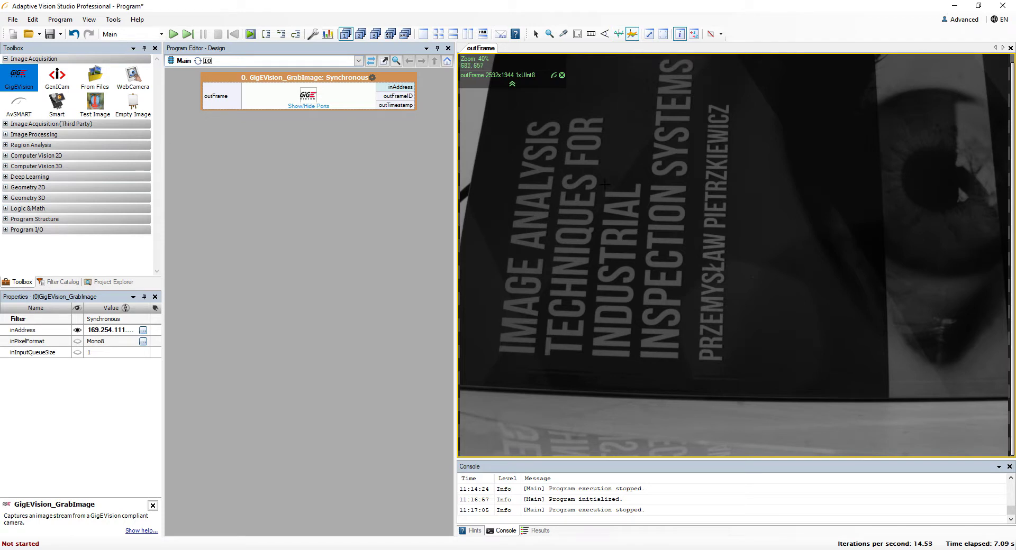
left_click_drag(605, 184, 644, 217)
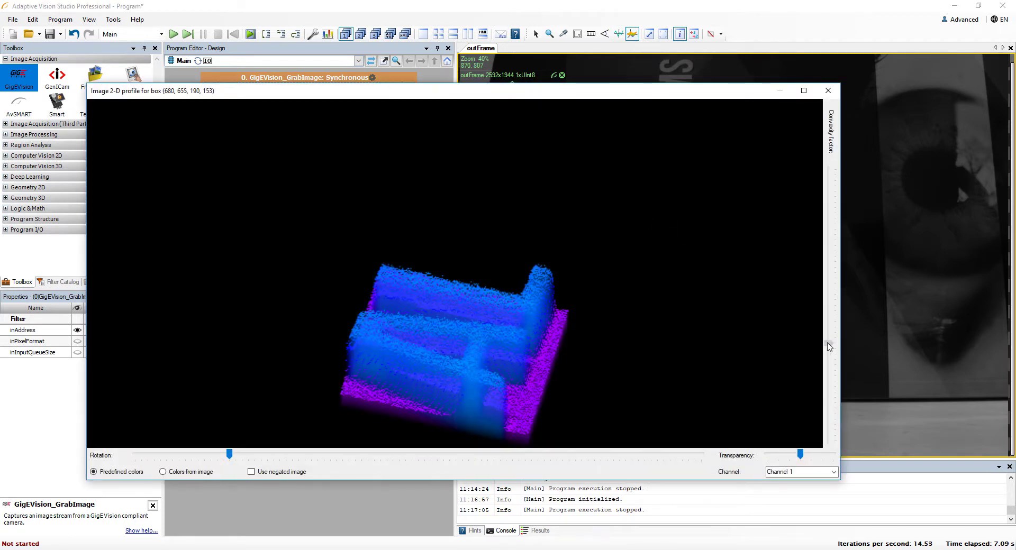
left_click_drag(829, 347, 829, 261)
left_click_drag(228, 455, 489, 456)
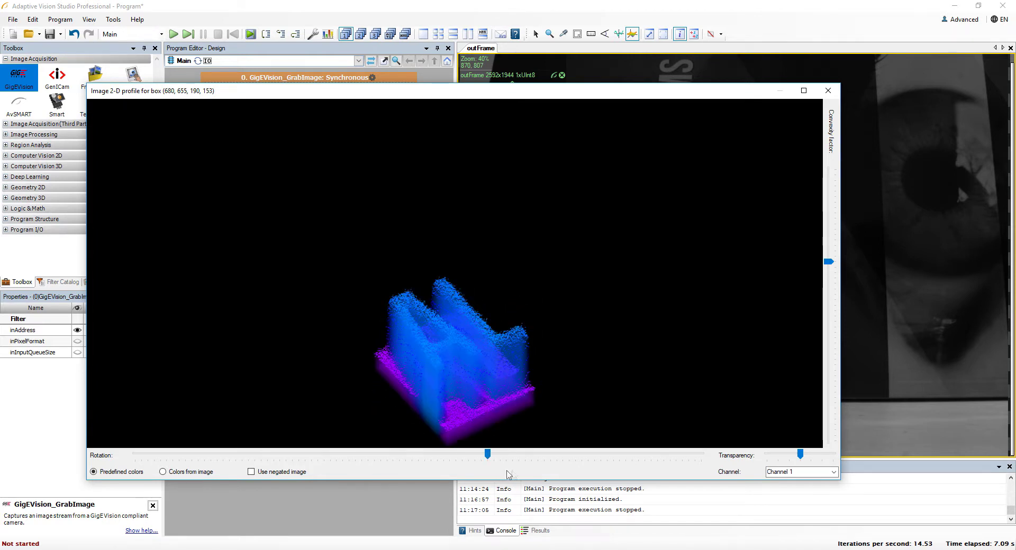
left_click(829, 90)
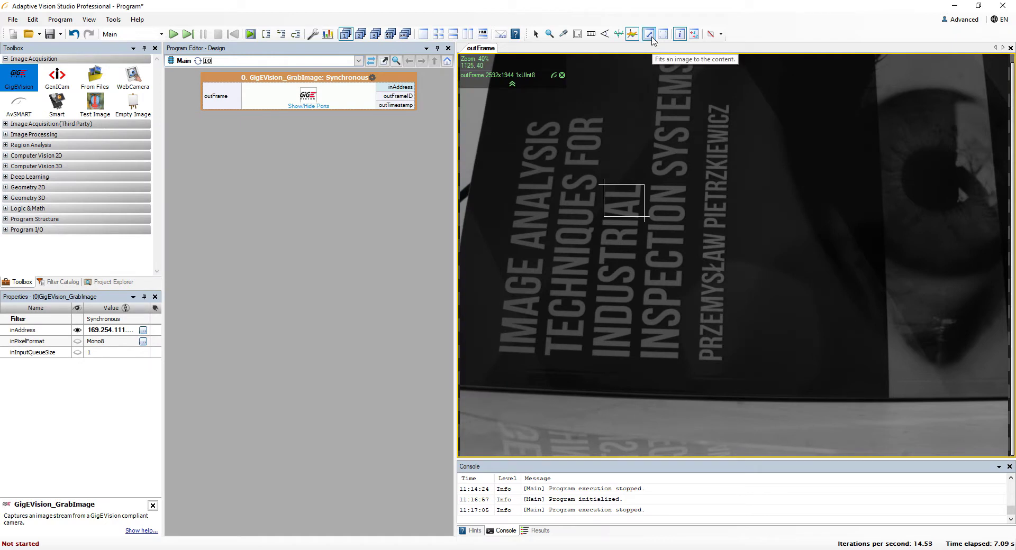
Step: Fit the image, show it at 100% original size, and toggle view information off and on
left_click(650, 35)
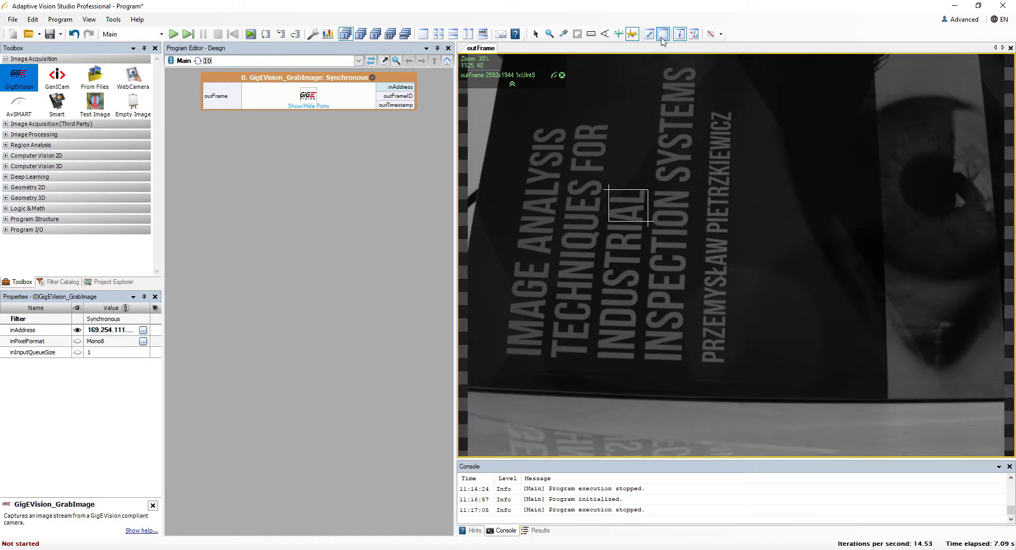
left_click(662, 37)
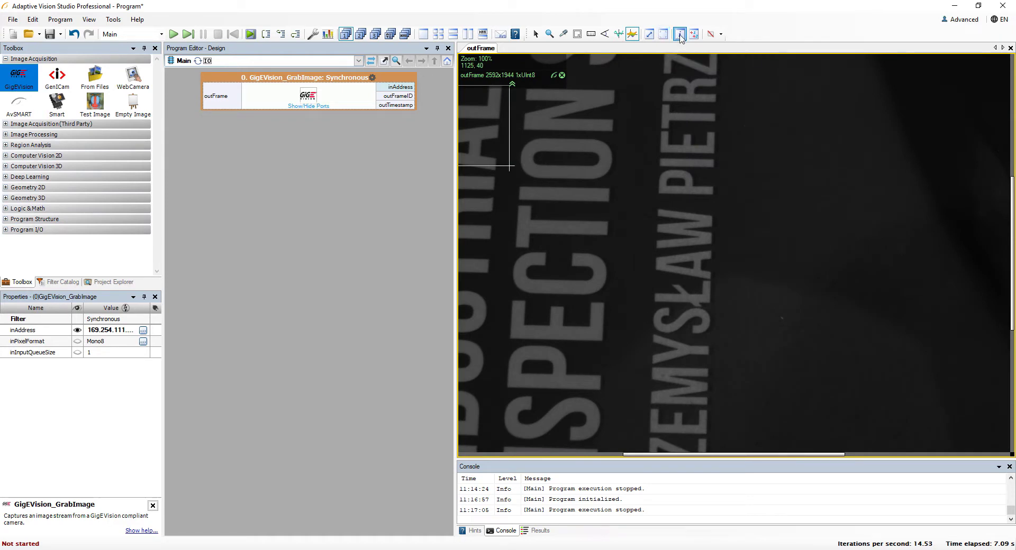
left_click(680, 35)
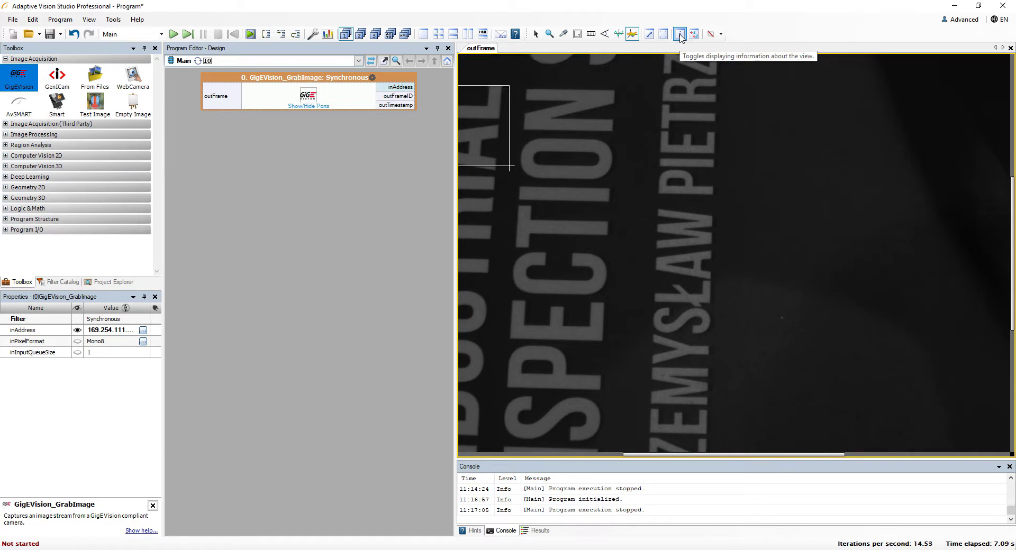
left_click(681, 35)
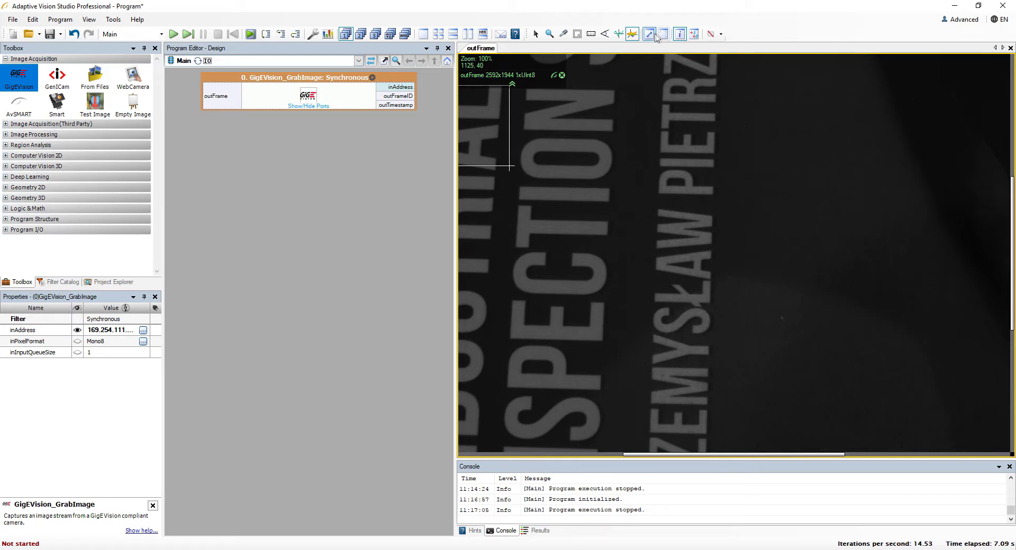
Step: Fit the cover, cycle through false colour, negated and contrast display modes, then keep the original
left_click(663, 34)
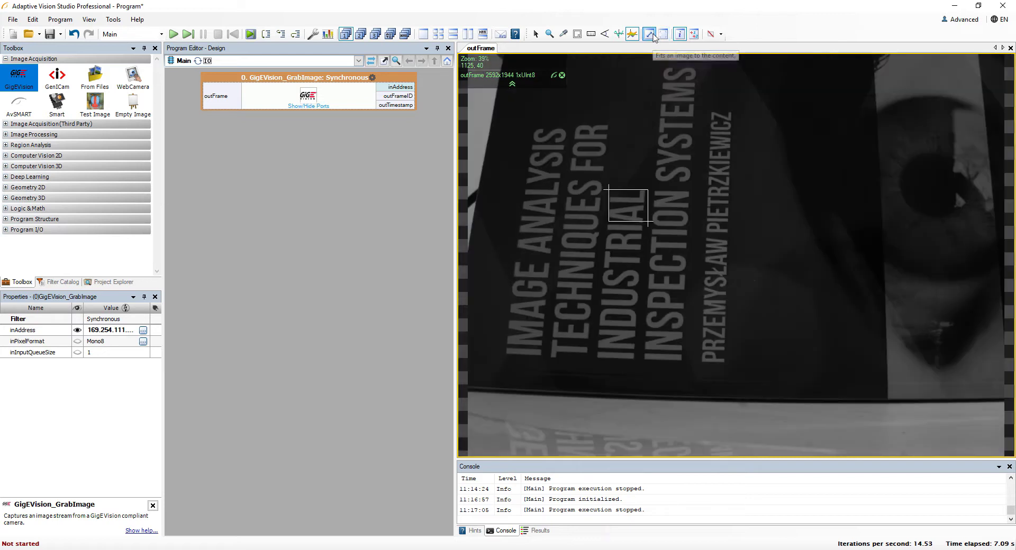
left_click(712, 35)
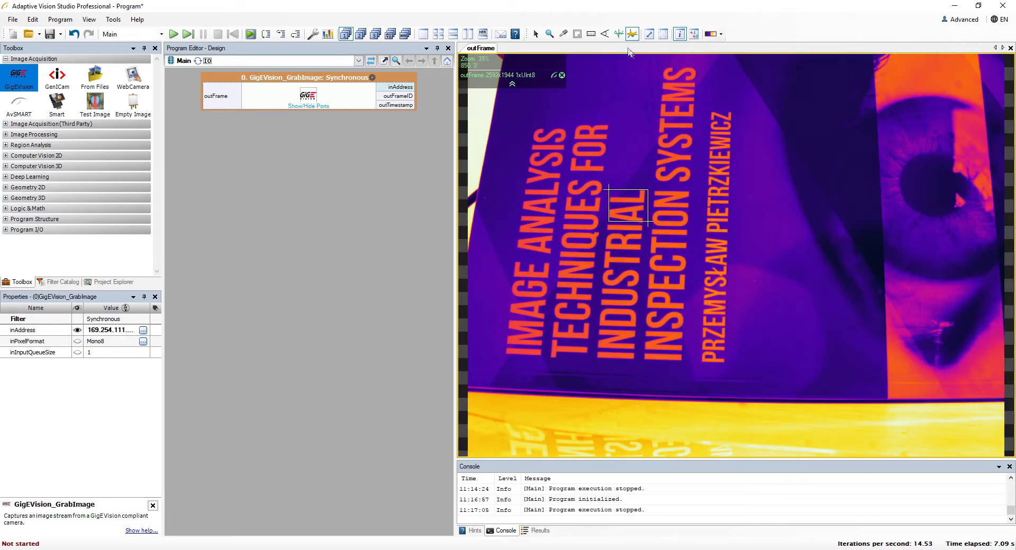
left_click(535, 33)
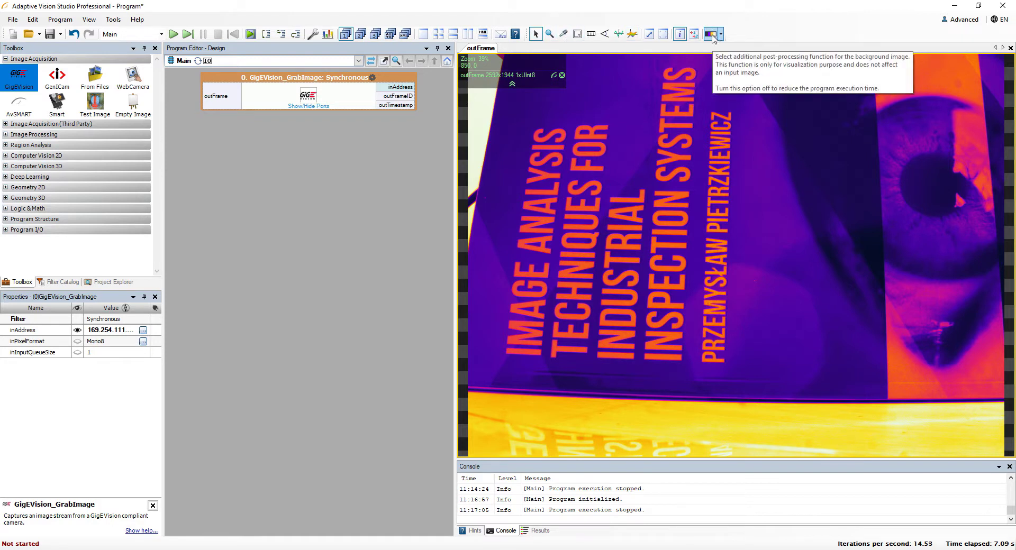
left_click(710, 35)
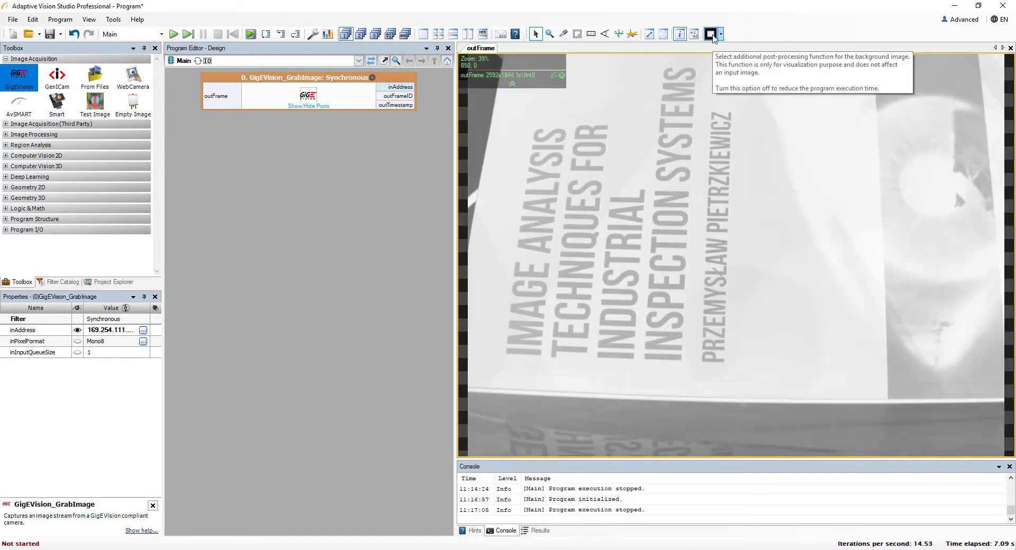
left_click(712, 36)
left_click(712, 36)
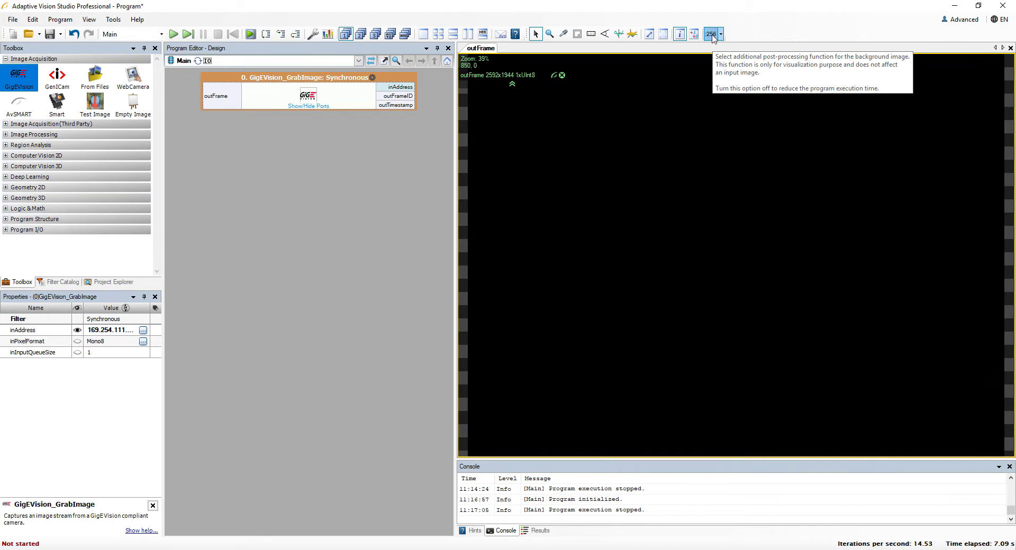
left_click(712, 36)
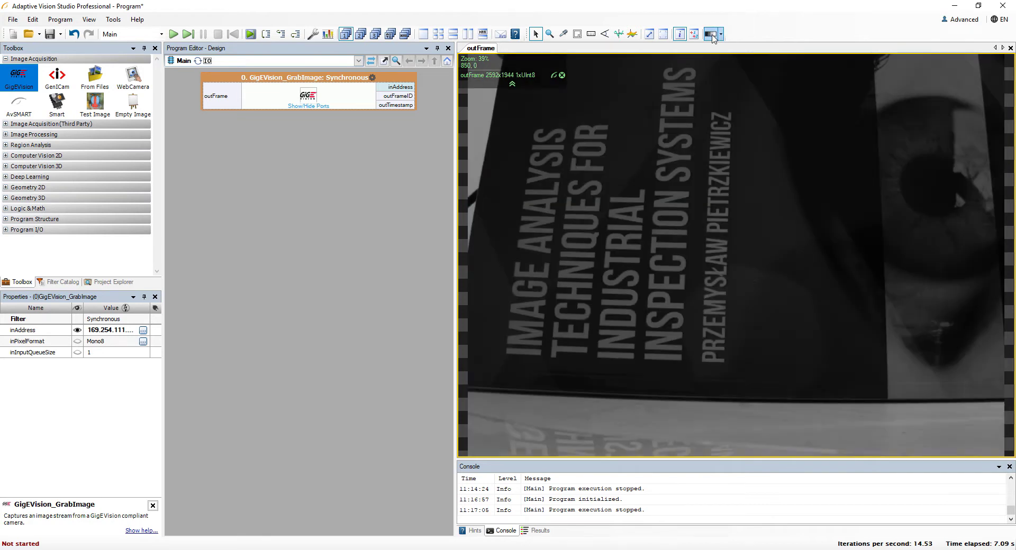
left_click(712, 36)
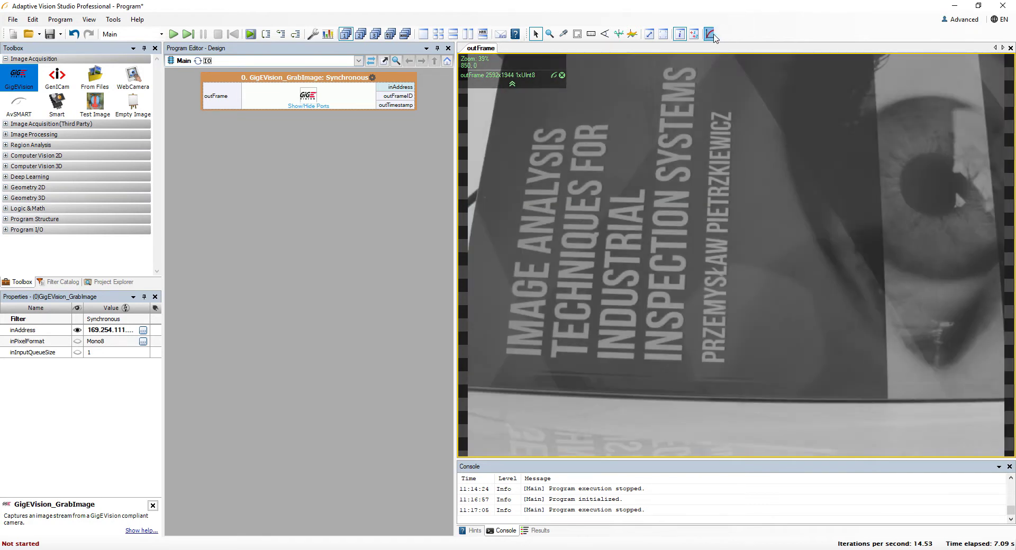
left_click(713, 36)
left_click(721, 34)
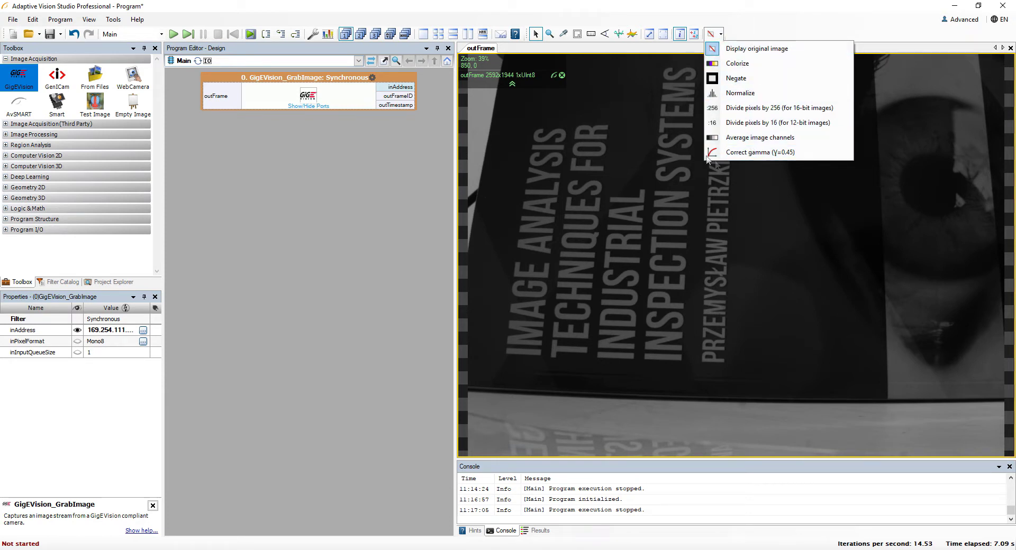
left_click(636, 114)
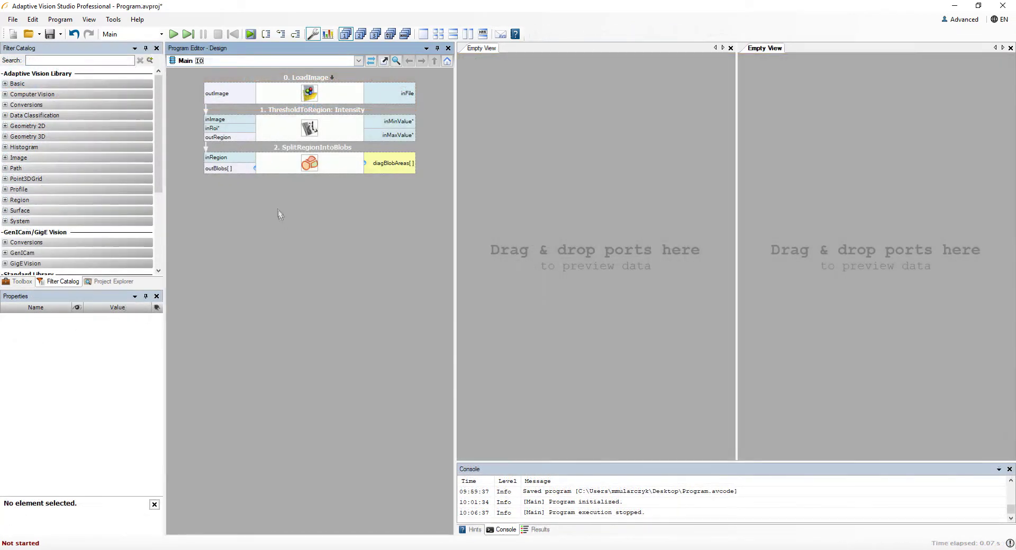
Step: Iterate once, preview outImage with outRegion overlay and outBlobs, and show the 13 blob indexes
left_click(188, 34)
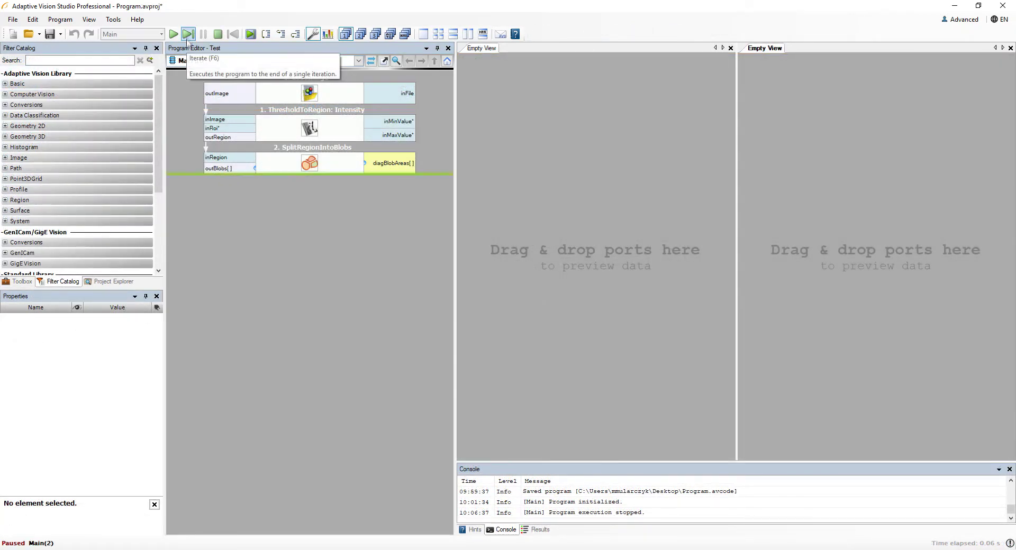
left_click_drag(207, 91, 560, 129)
left_click_drag(222, 138, 577, 213)
left_click_drag(218, 168, 815, 193)
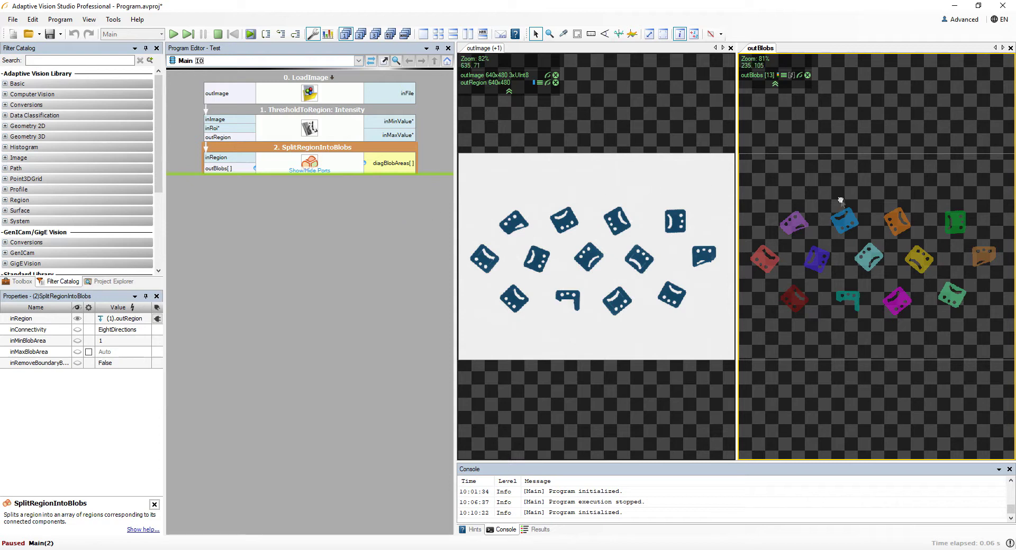
left_click(694, 34)
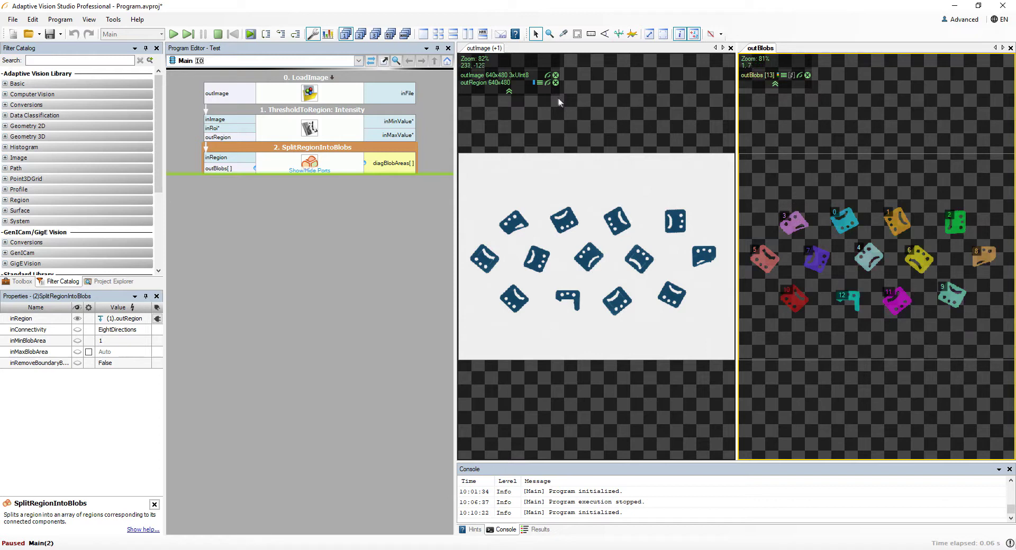
left_click(548, 83)
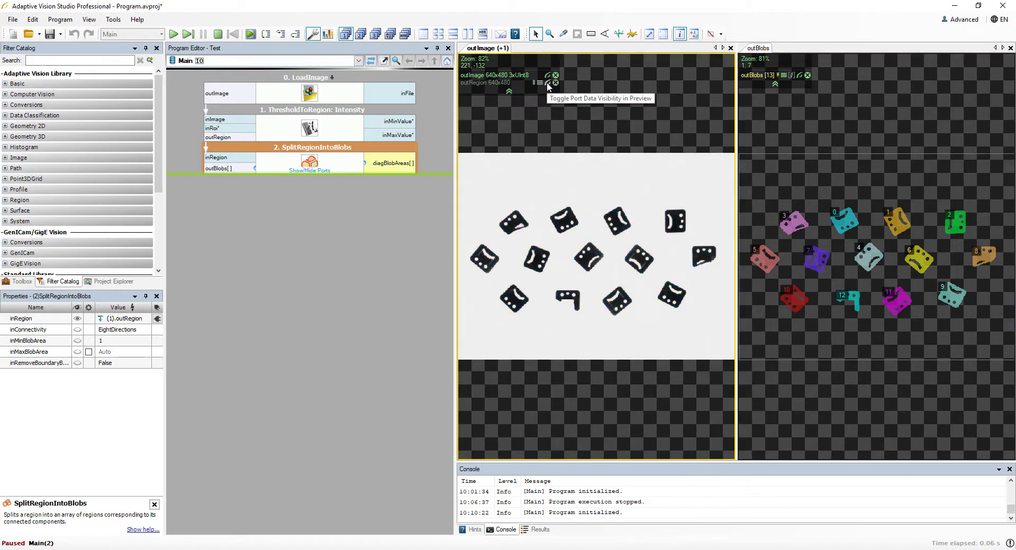
left_click(548, 76)
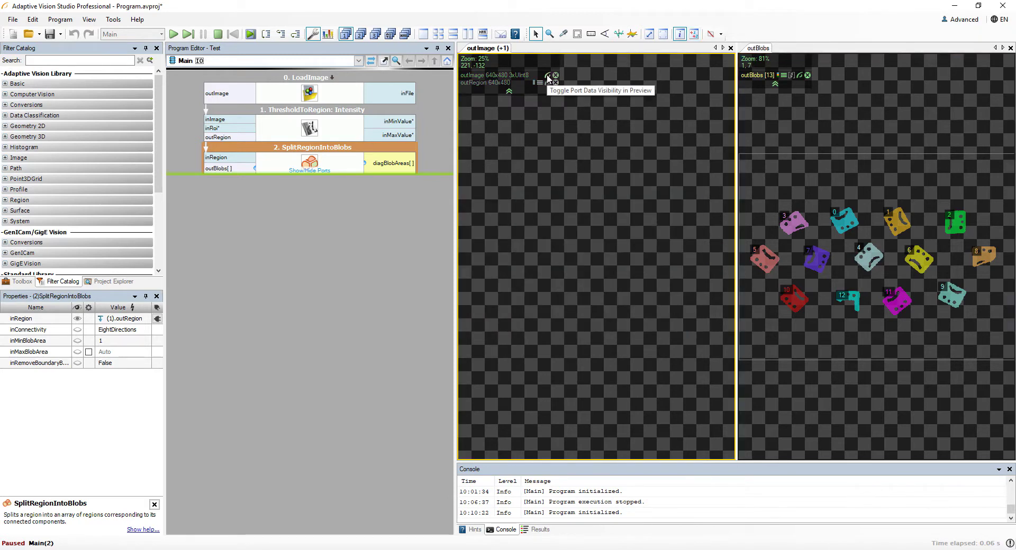
left_click(548, 83)
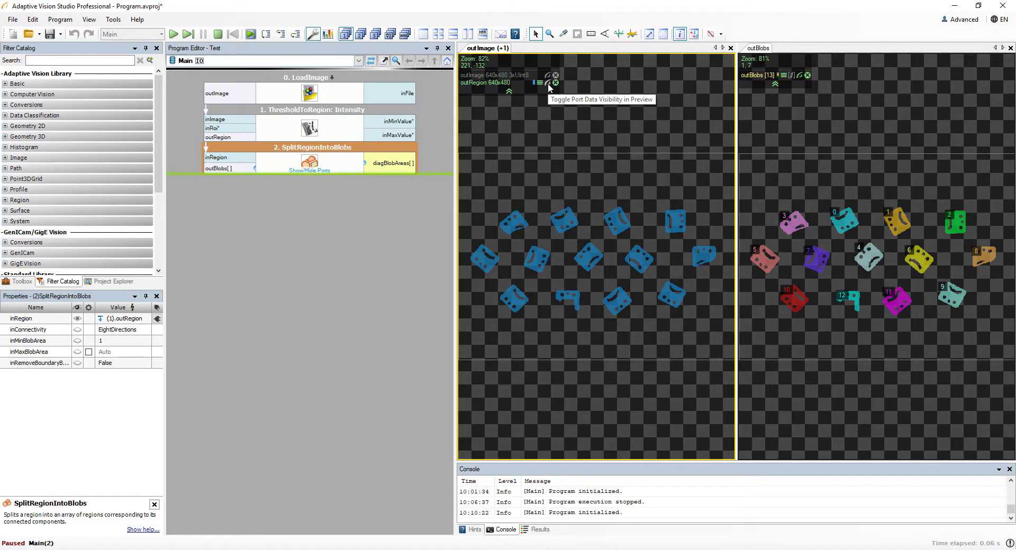
left_click(548, 76)
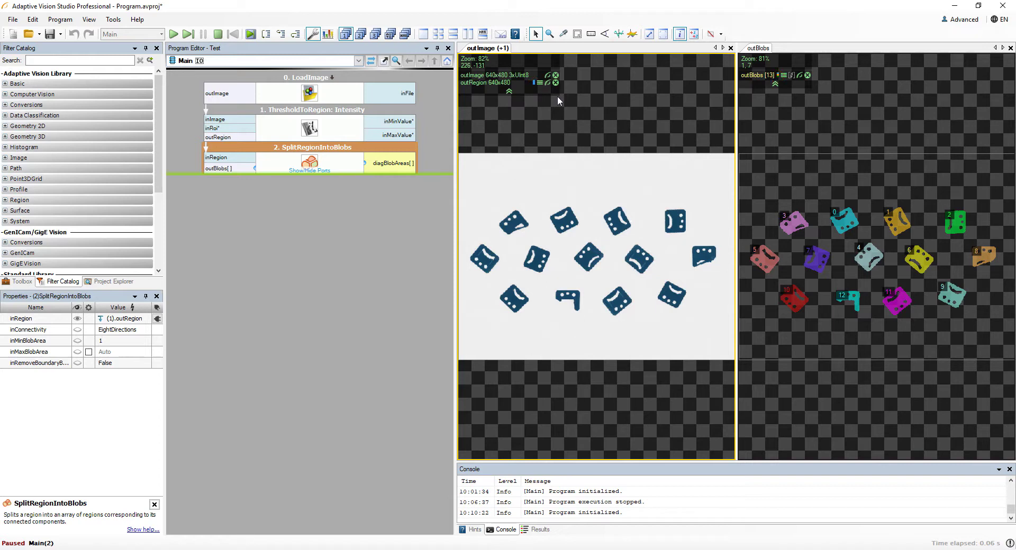
Step: Browse the outBlobs array one blob at a time, then return to showing all 13
left_click(792, 75)
left_click(879, 60)
left_click(879, 60)
left_click(879, 60)
left_click(878, 60)
left_click(878, 60)
left_click(878, 60)
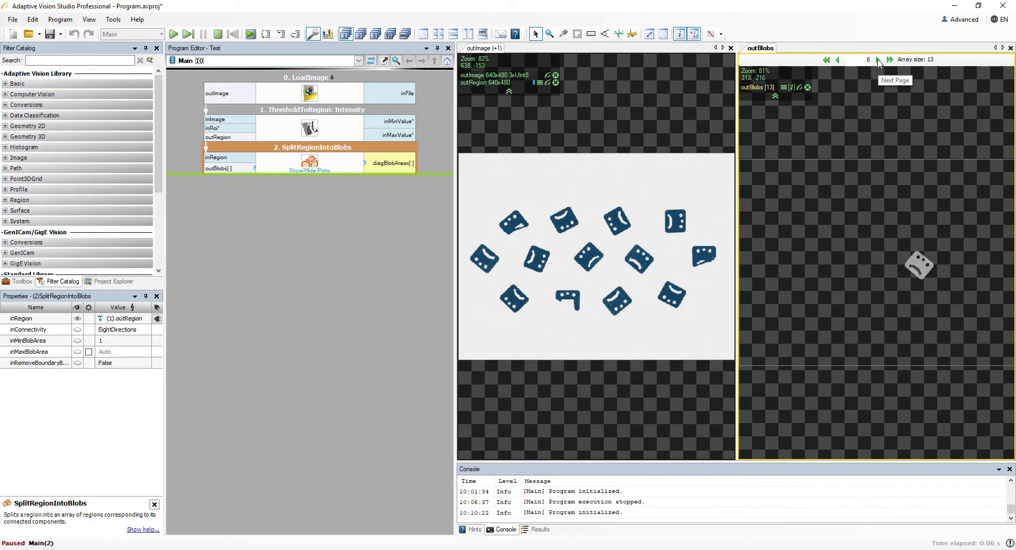
left_click(792, 88)
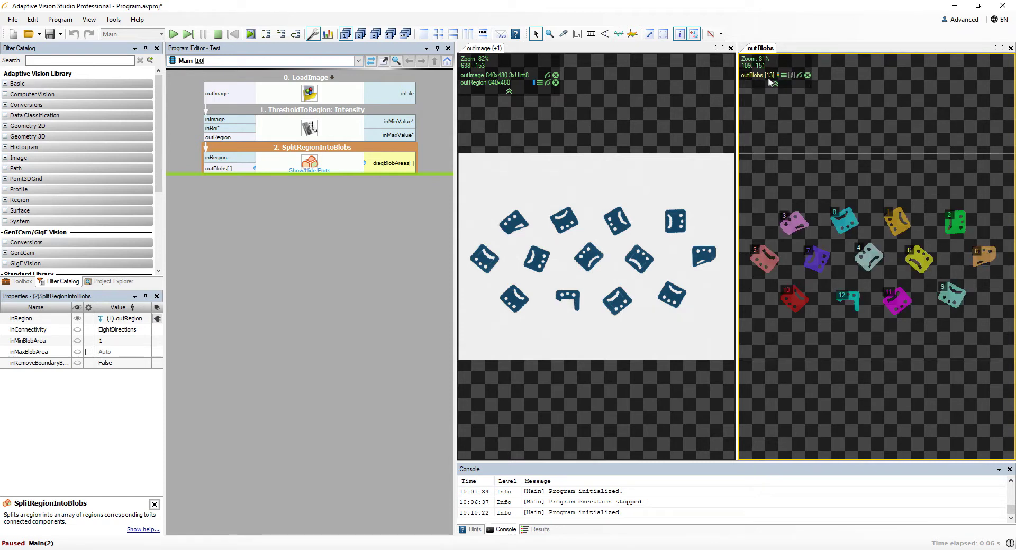
Step: Show the preview source of the outBlobs and outImage layers
right_click(770, 80)
left_click(788, 81)
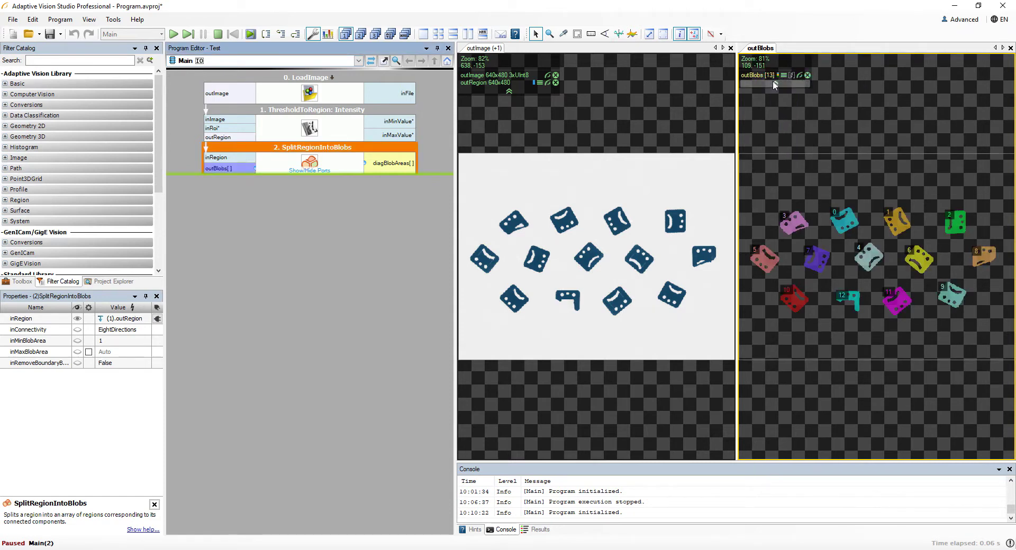
right_click(514, 79)
left_click(530, 83)
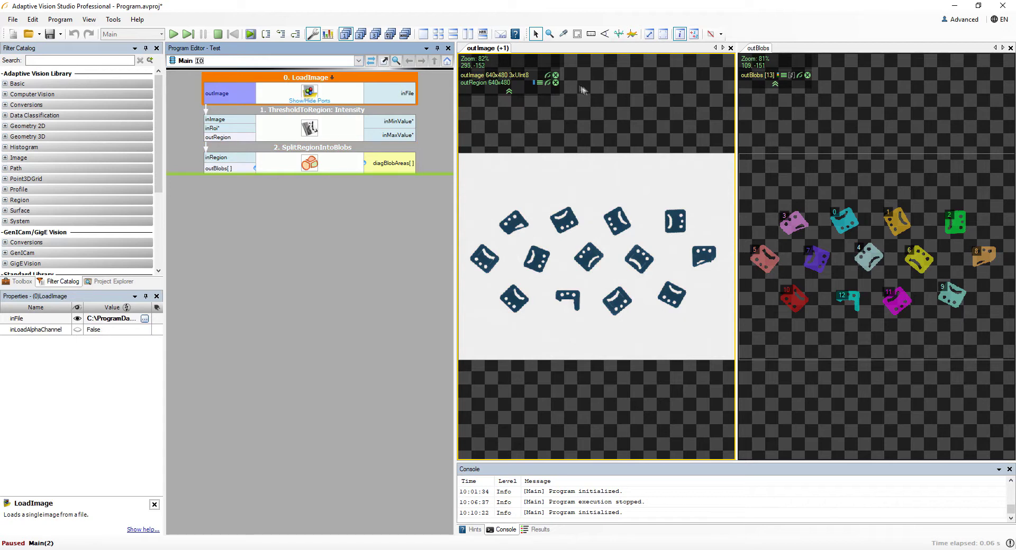
Step: Add a comment to the outImage preview
right_click(482, 49)
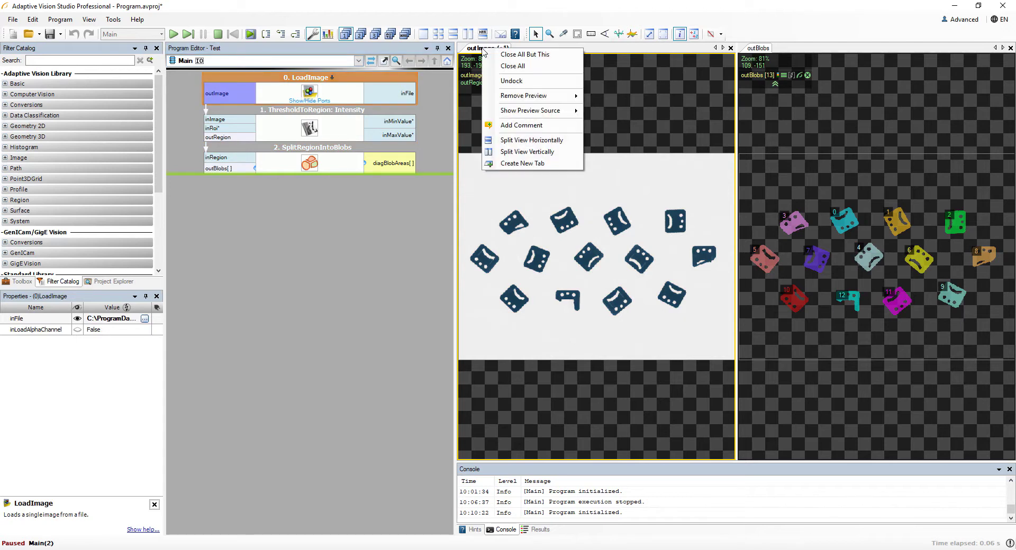
left_click(523, 123)
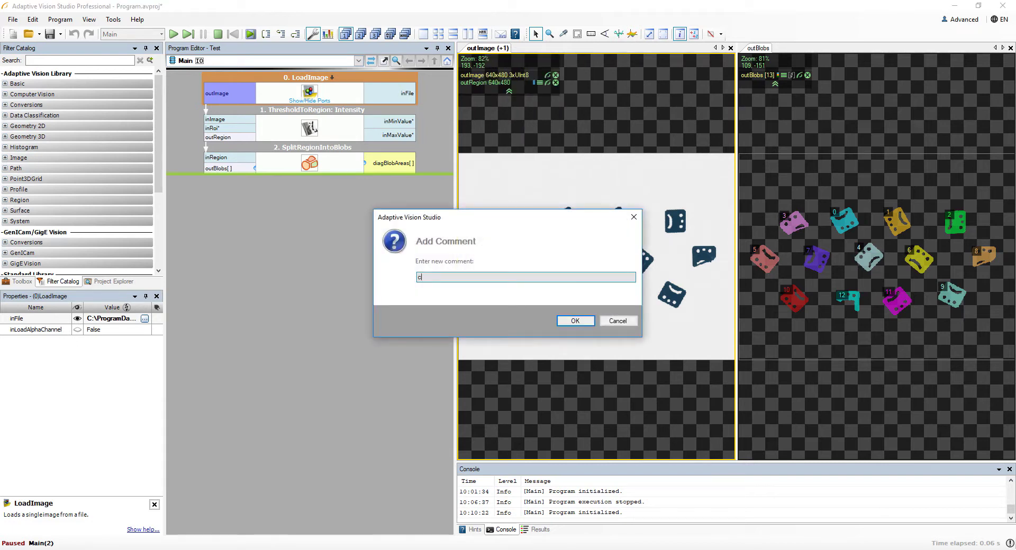
key("Return")
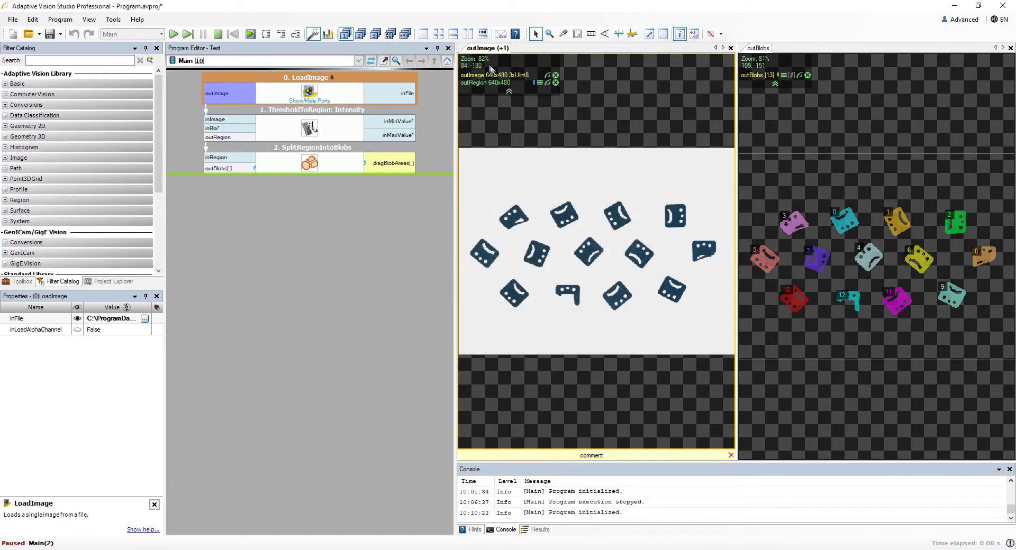
Step: Remove the outRegion, outImage and outBlobs previews and close the leftover empty view
right_click(479, 47)
mouse_move(524, 96)
left_click(592, 108)
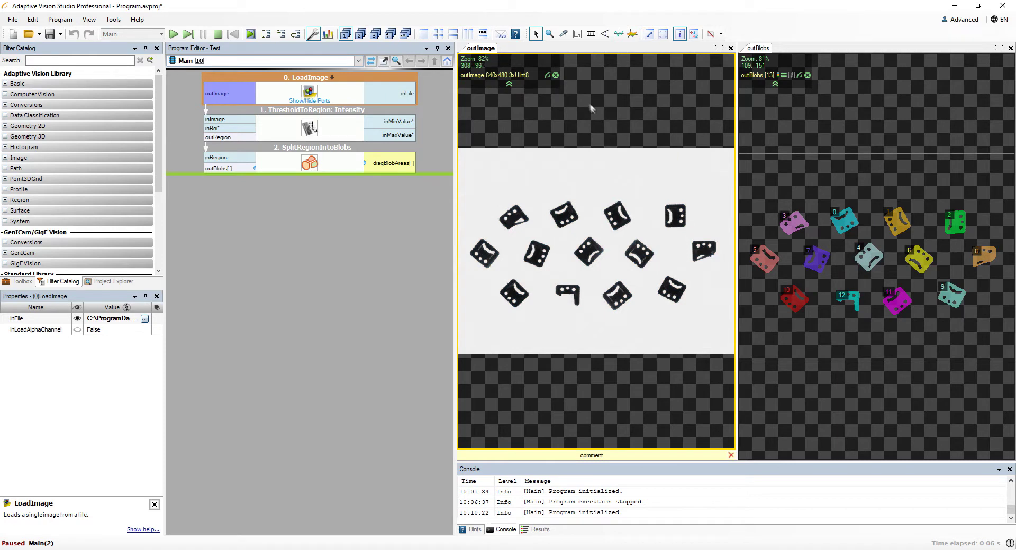
left_click(555, 75)
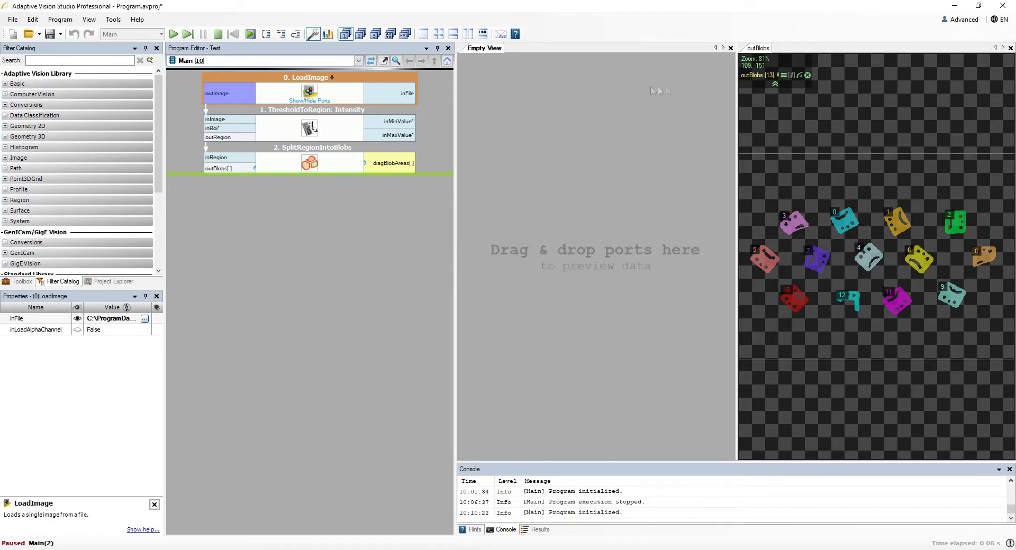
left_click(808, 75)
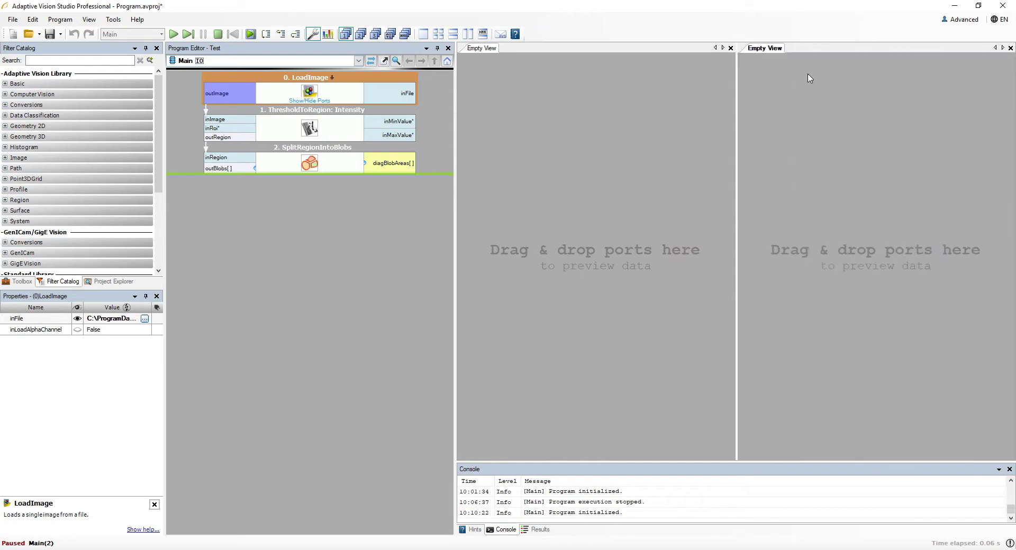
left_click(731, 48)
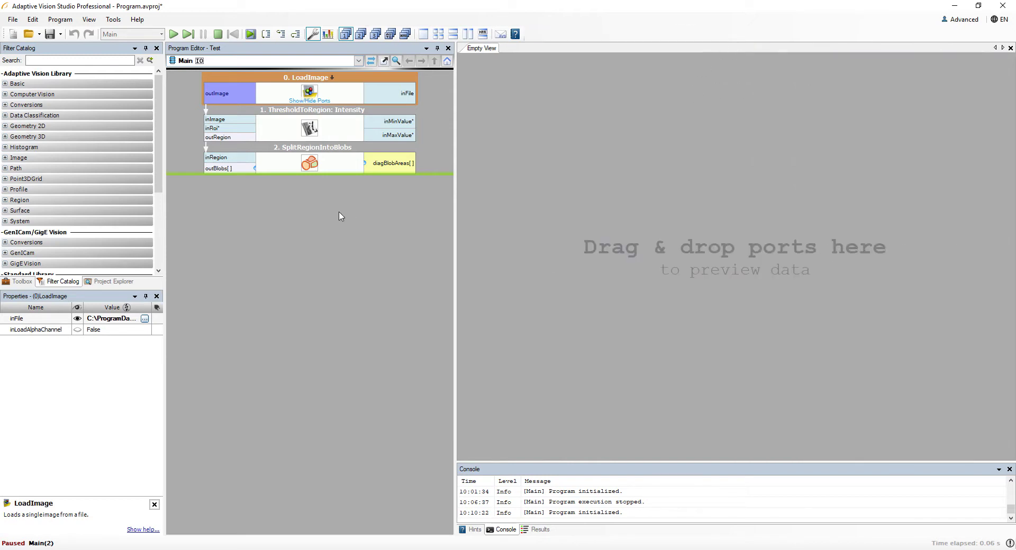
Step: Add the LoadImage inFile path, inMaxValue 128,000 and inMinValue Auto to the textual preview
left_click_drag(405, 94, 532, 112)
left_click_drag(407, 136, 524, 142)
left_click_drag(394, 129, 544, 152)
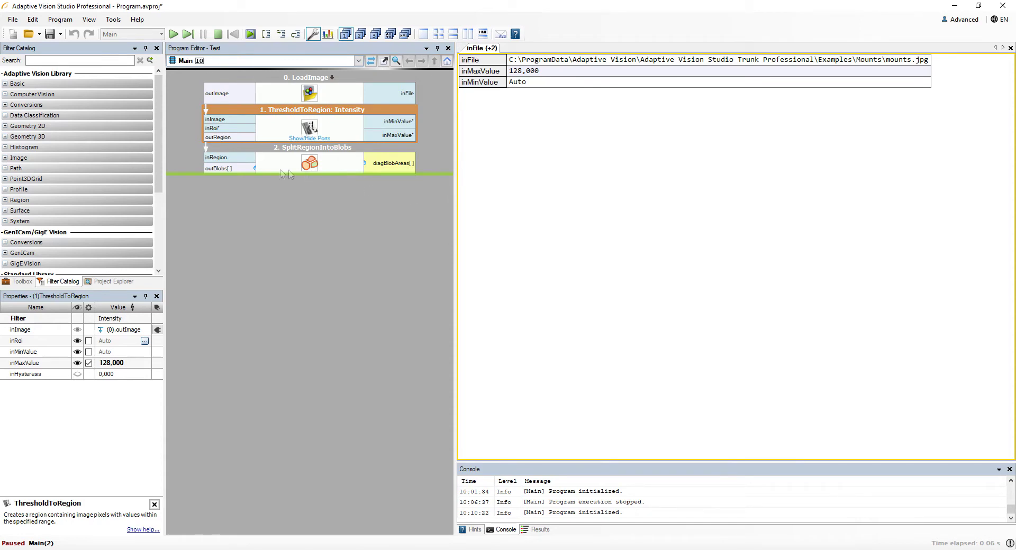
Step: Expose outBlobs' Area property output and show the 13 blob areas in the preview
right_click(224, 168)
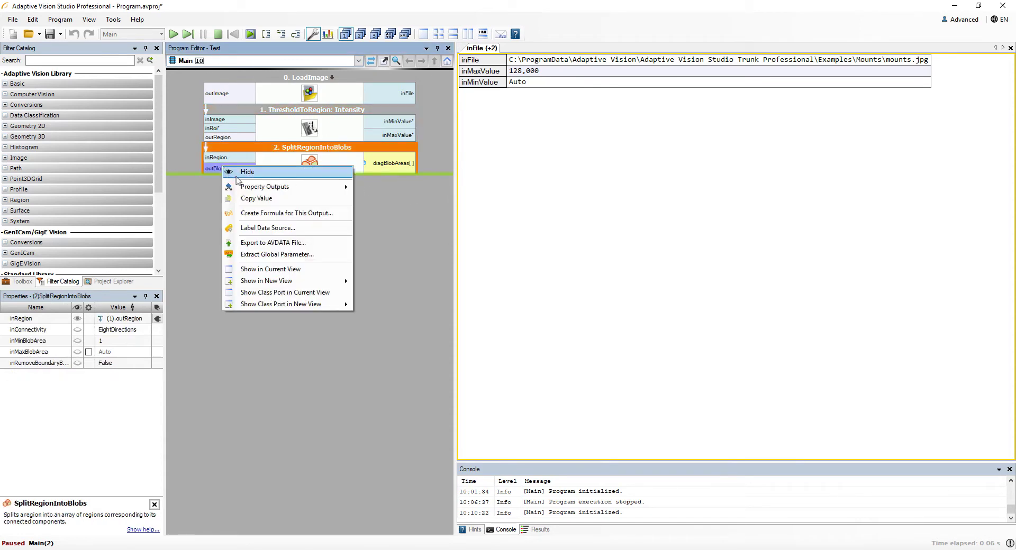
mouse_move(245, 188)
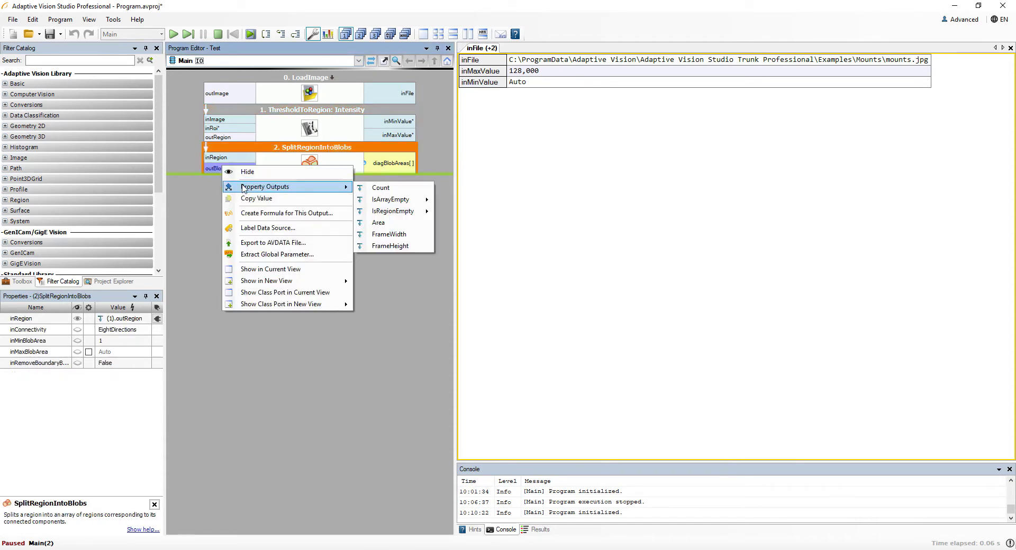
left_click(378, 222)
left_click(422, 170)
left_click_drag(401, 168, 945, 151)
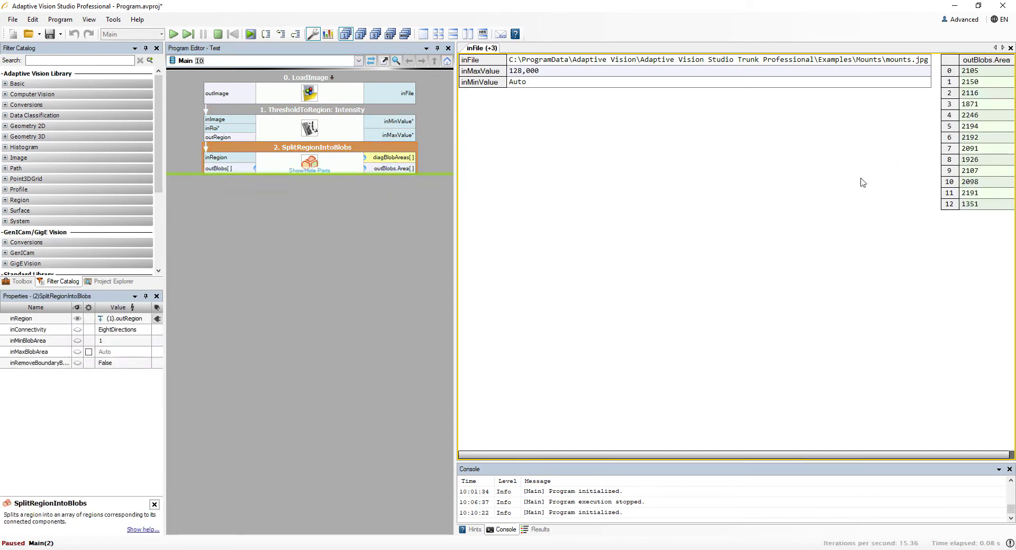
right_click(964, 158)
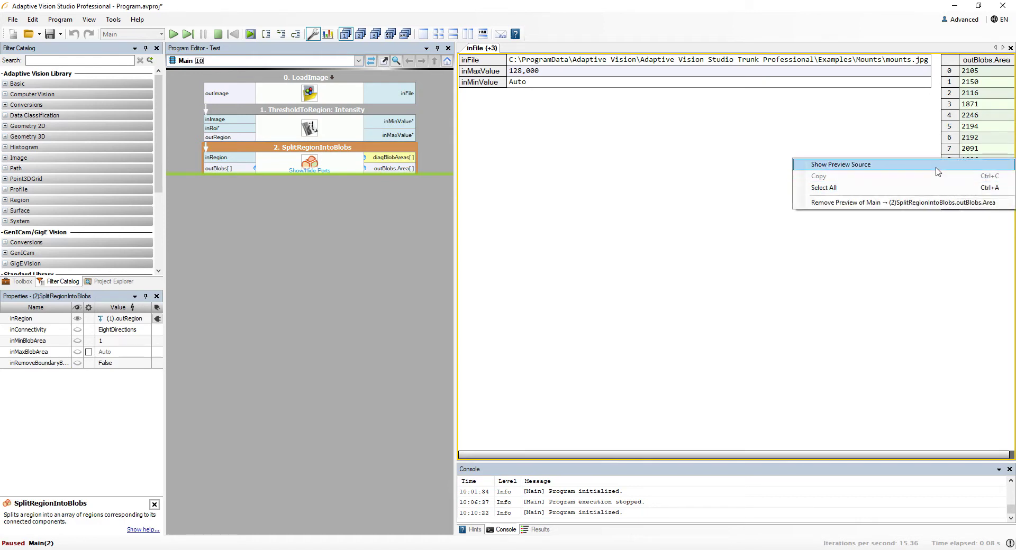
left_click(937, 165)
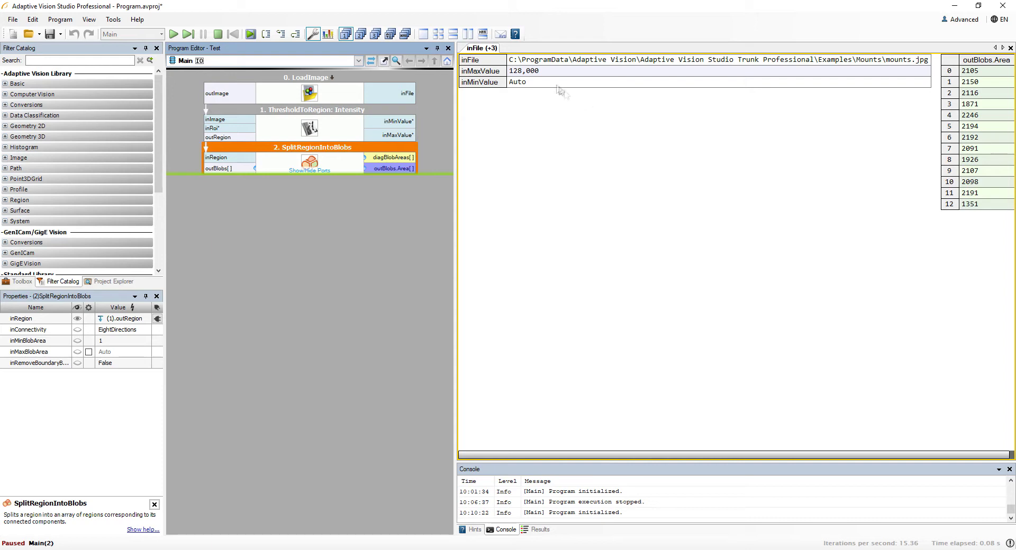
right_click(536, 72)
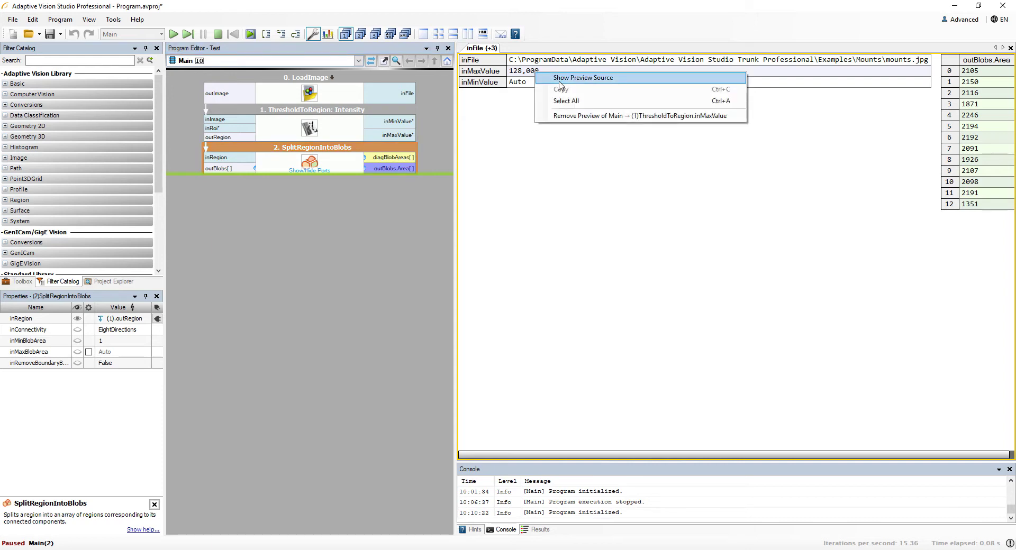
left_click(560, 79)
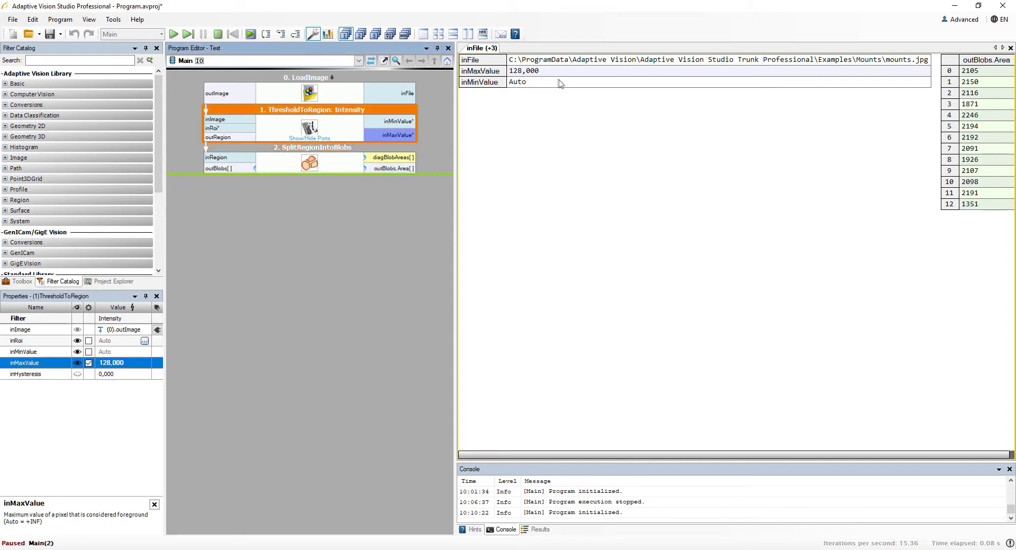
right_click(482, 50)
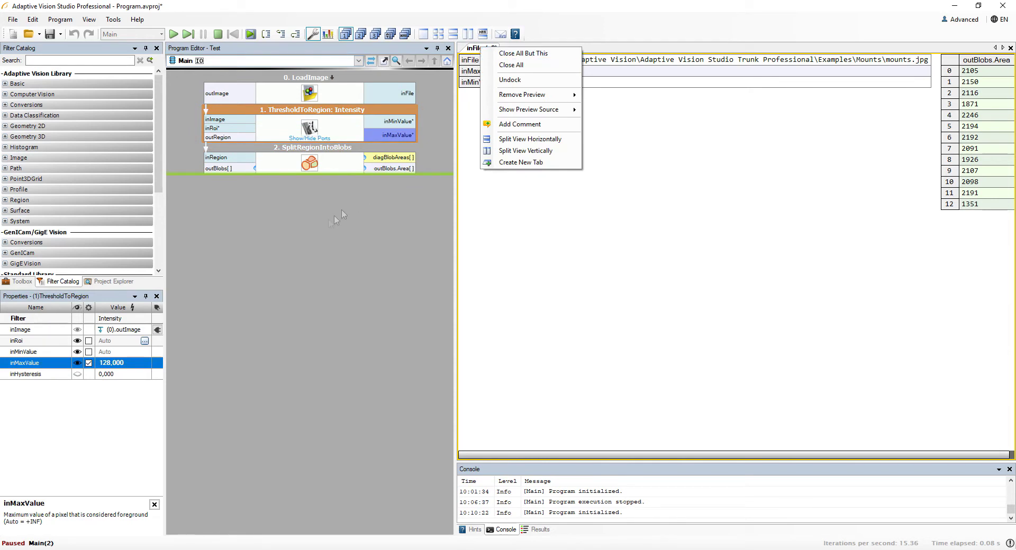
left_click(310, 238)
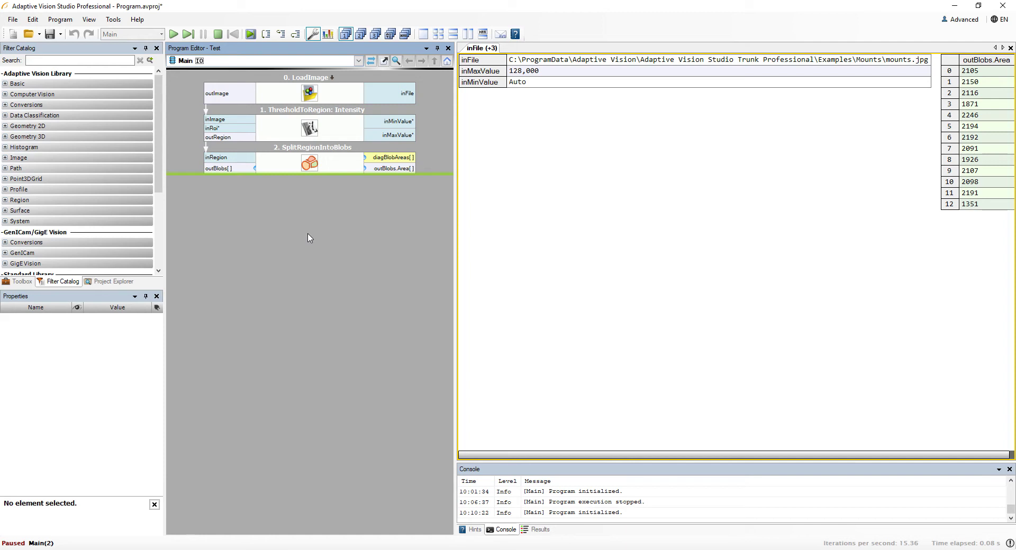